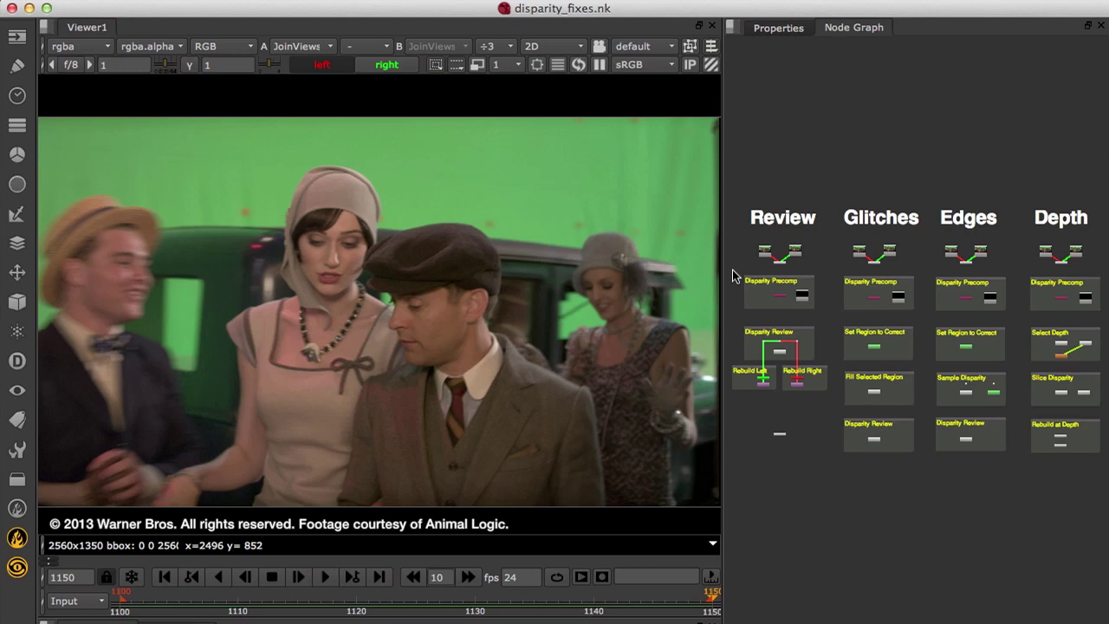
Pan across the Glitches, Edges and Depth columns, then fit all nodes in the graph
scroll(732, 275, up, 5)
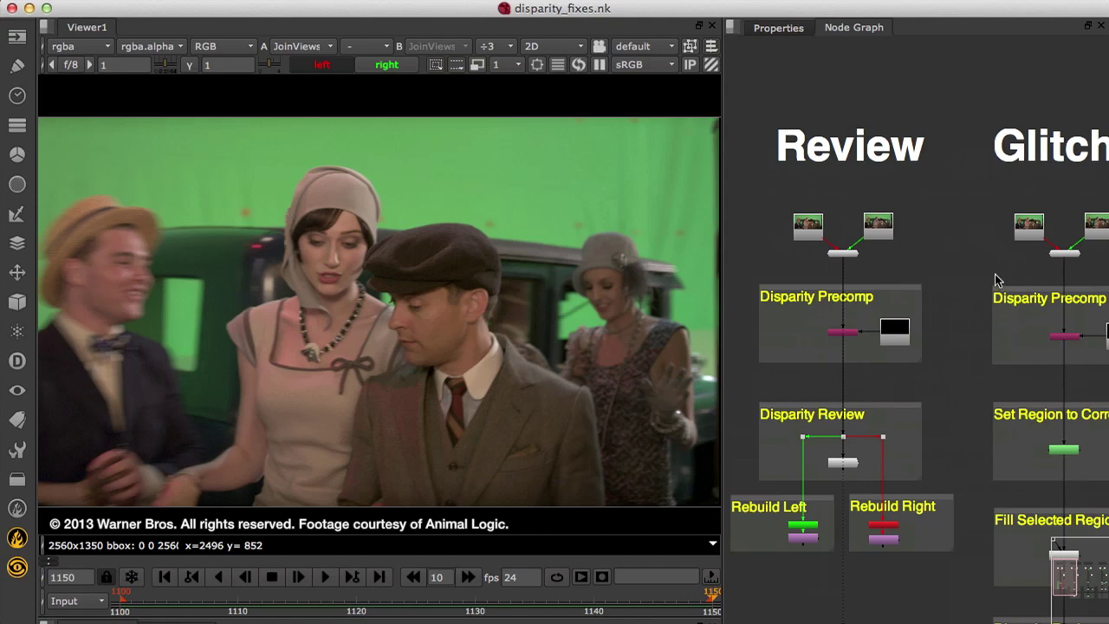
middle_drag(997, 279, 810, 247)
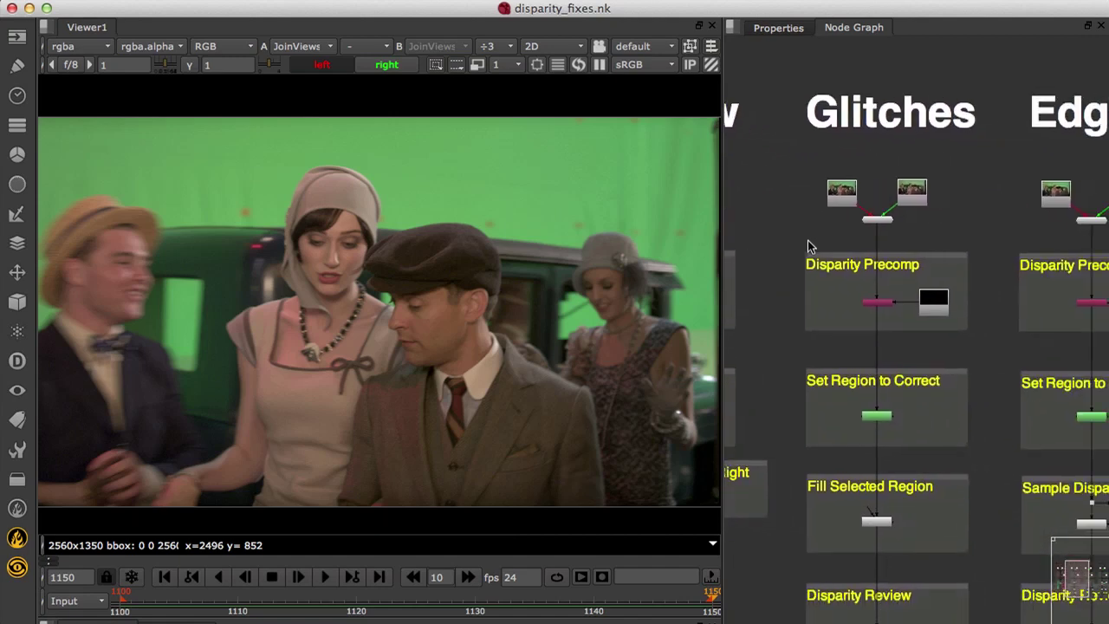
middle_drag(983, 245, 806, 240)
middle_drag(1035, 245, 827, 242)
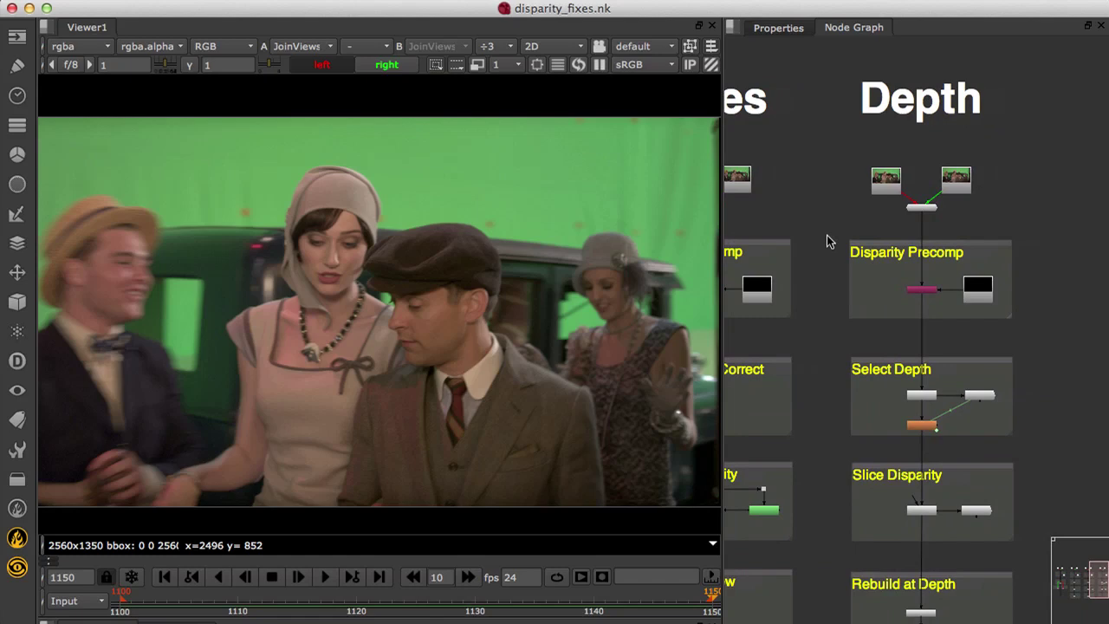
key(f)
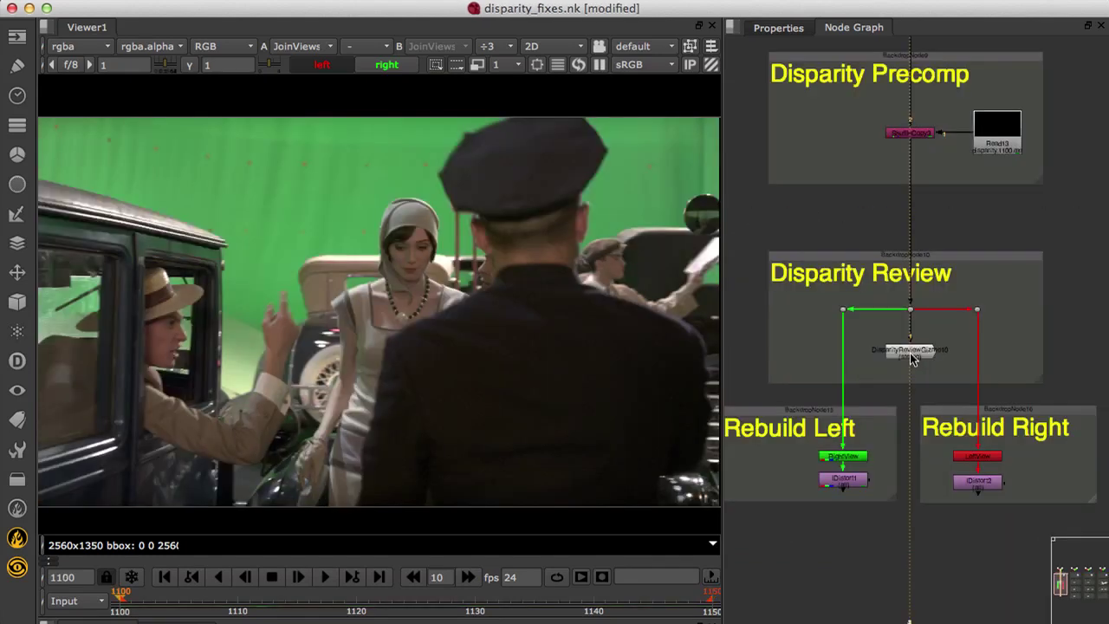
View the Disparity Review output and play the shot from frame 1100
click(901, 346)
key(1)
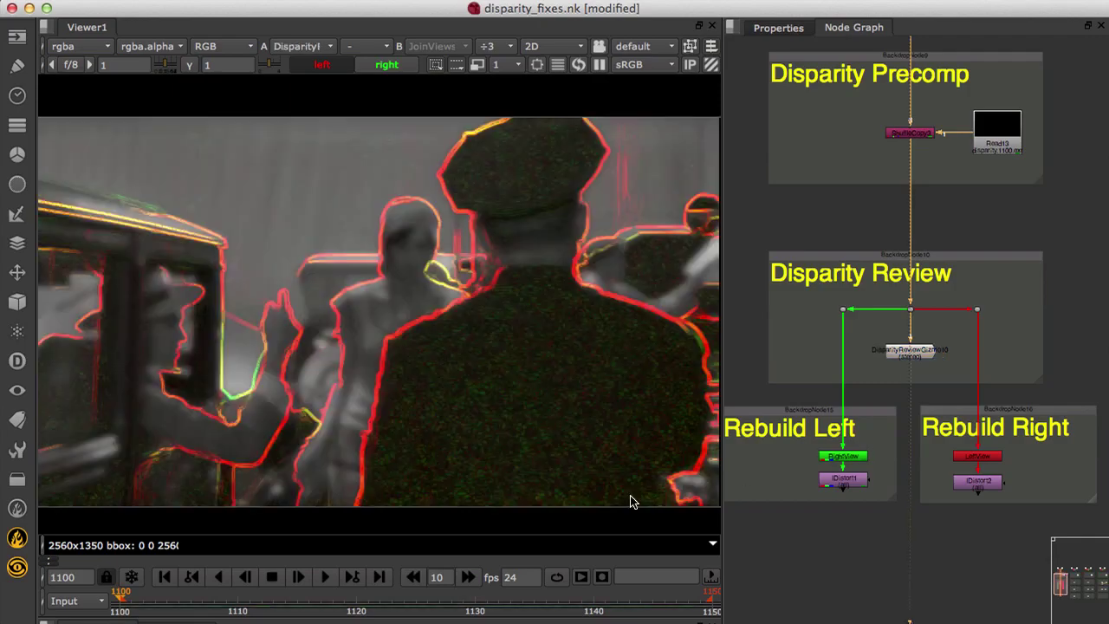
click(325, 576)
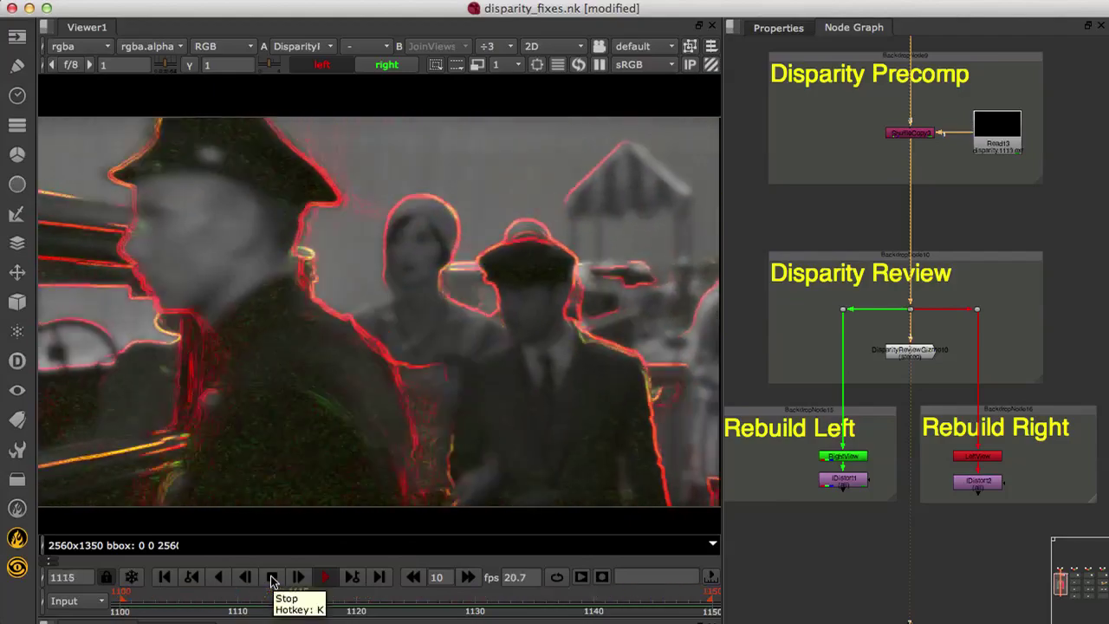
click(272, 578)
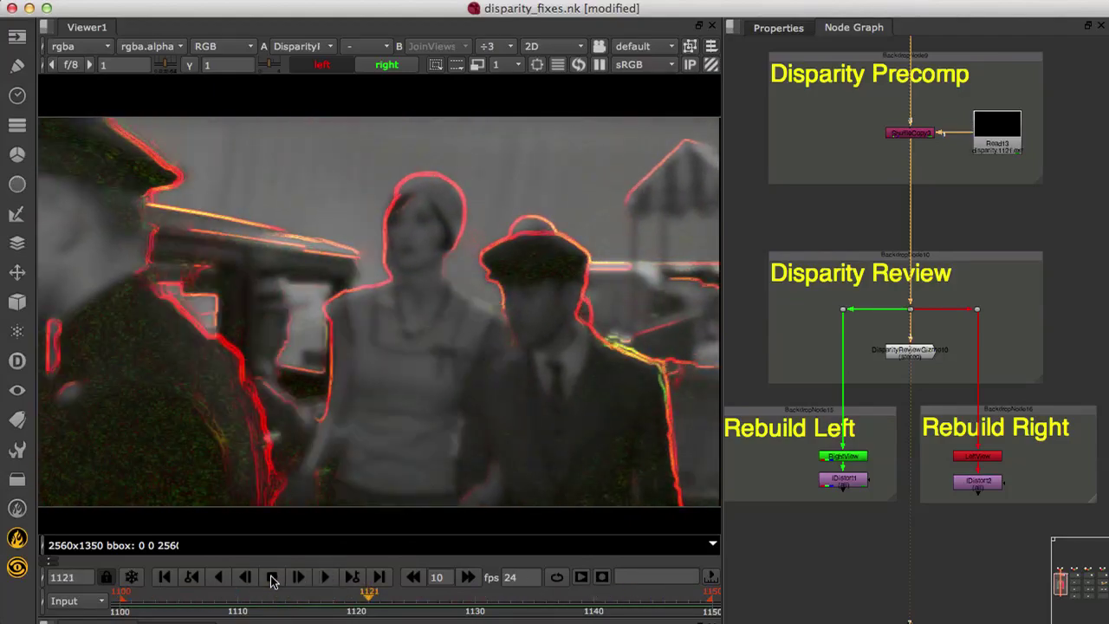
click(159, 578)
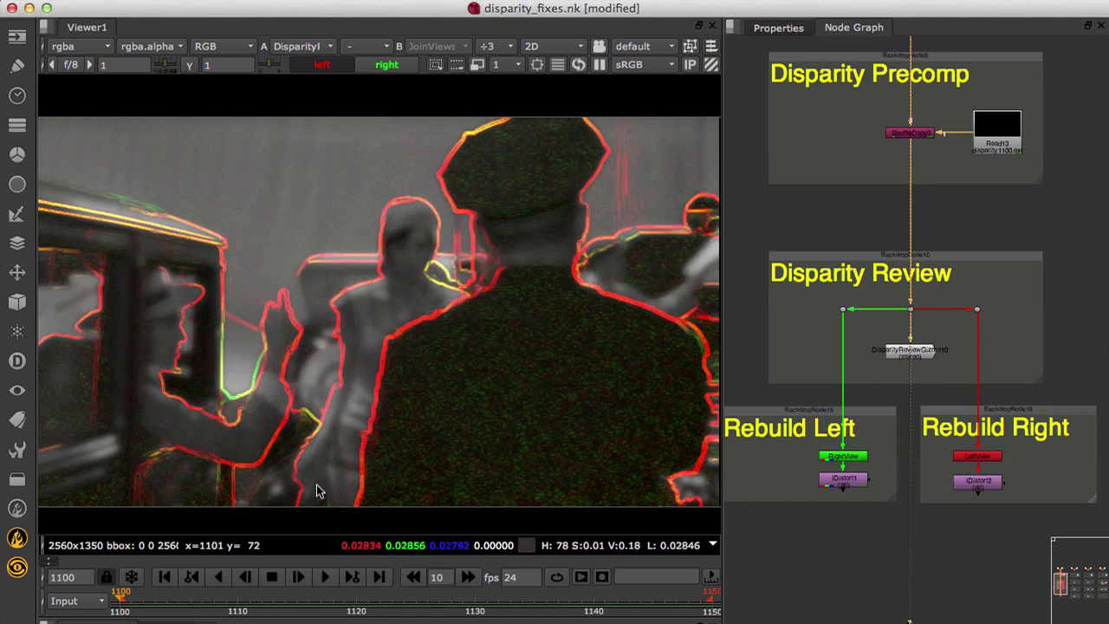
Jump to frame 1109, step forward to 1114 and back to 1109
click(227, 598)
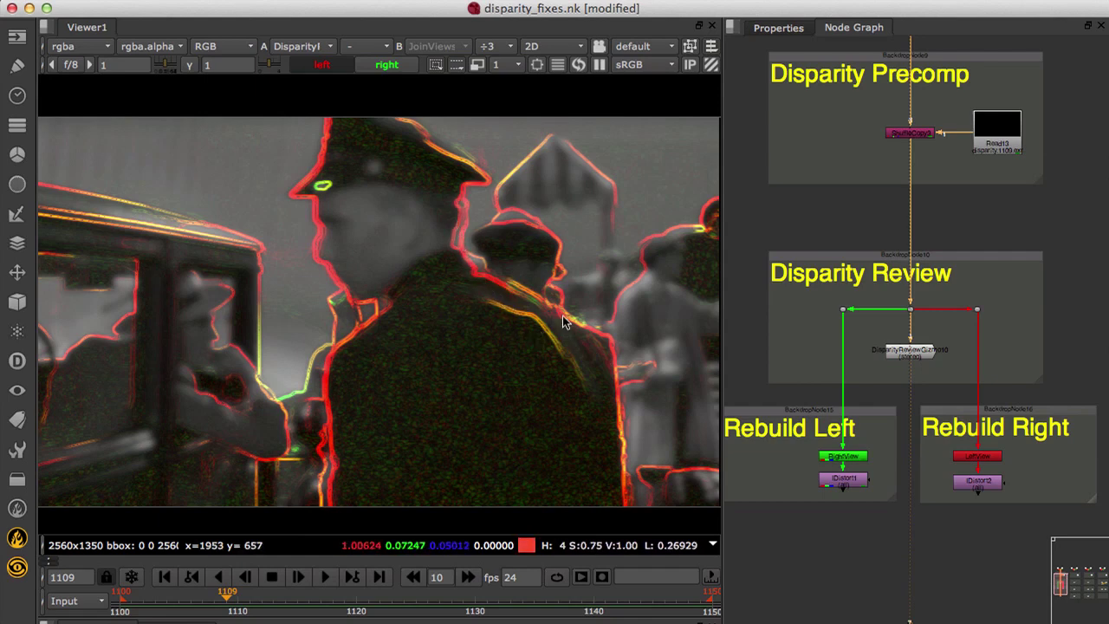
key(Right)
key(Right)
key(Right)
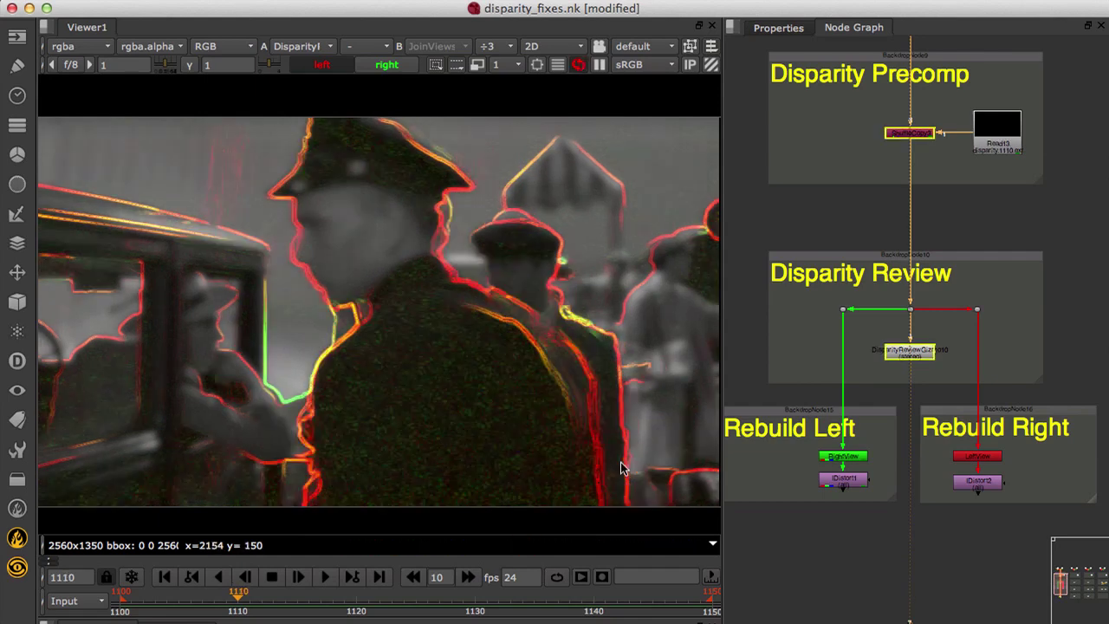
key(Right)
key(Right)
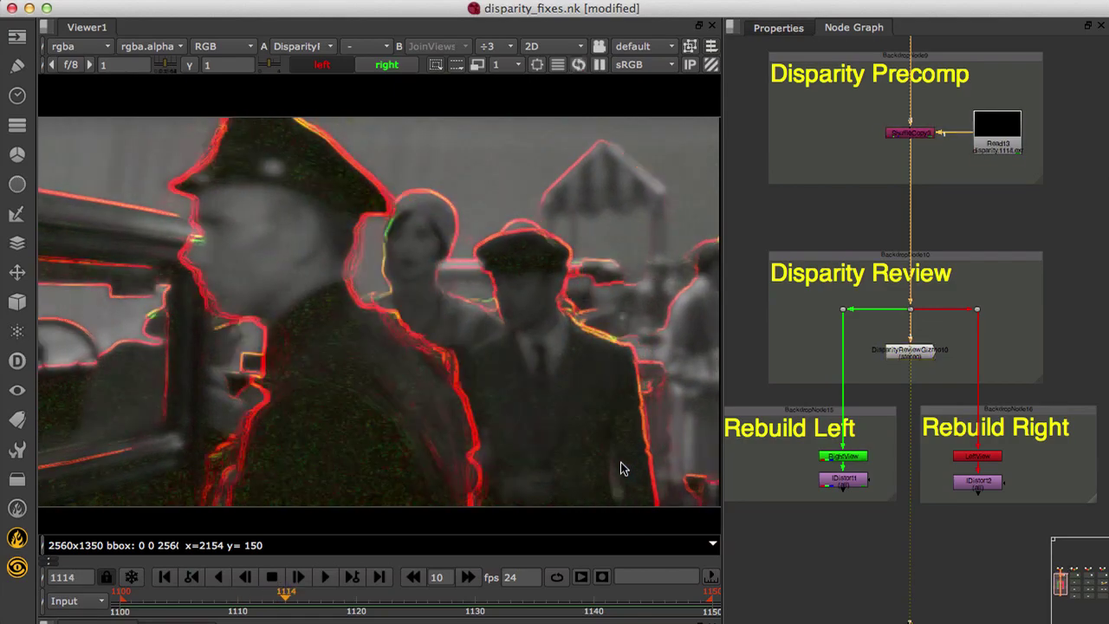
key(Left)
key(Left)
key(Left)
key(Left)
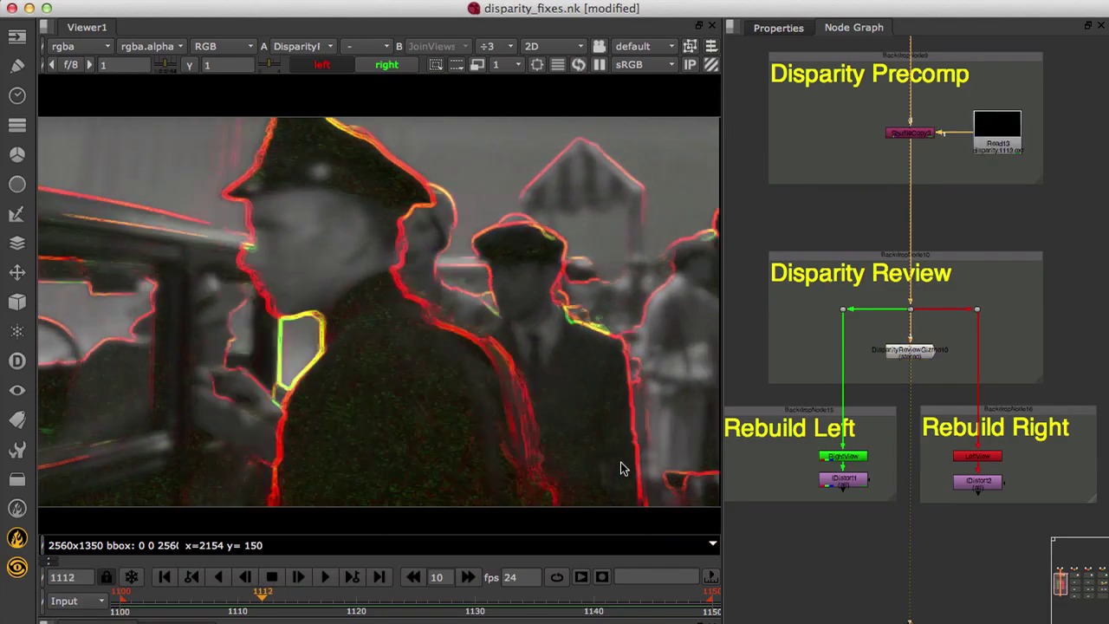
key(Left)
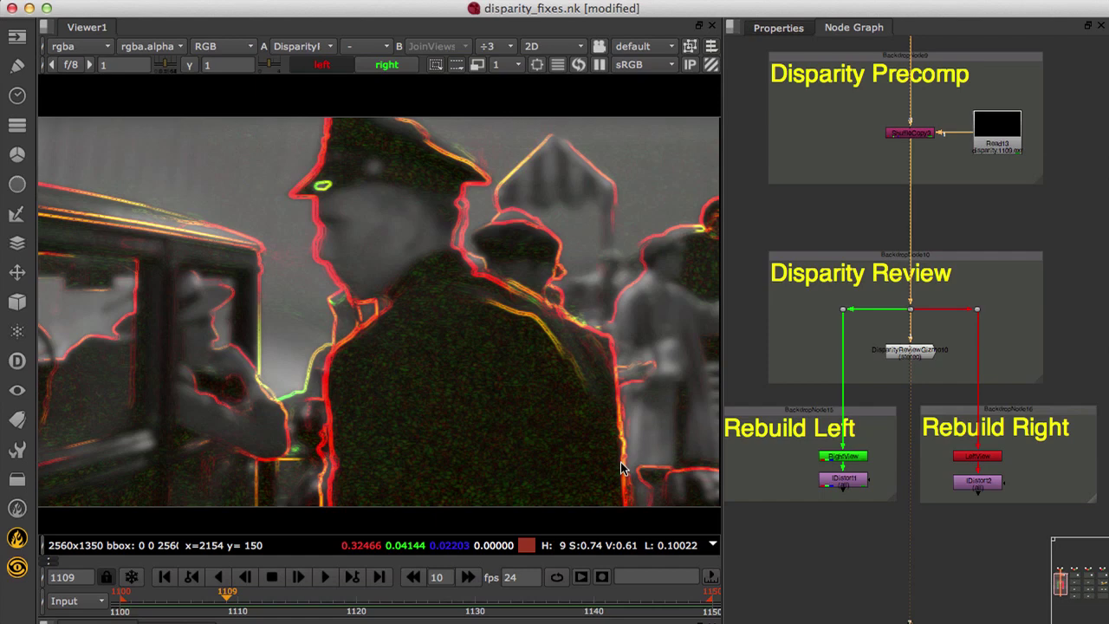
Set the Disparity Review background to disparity and its output to disparityR (left)
double_click(908, 351)
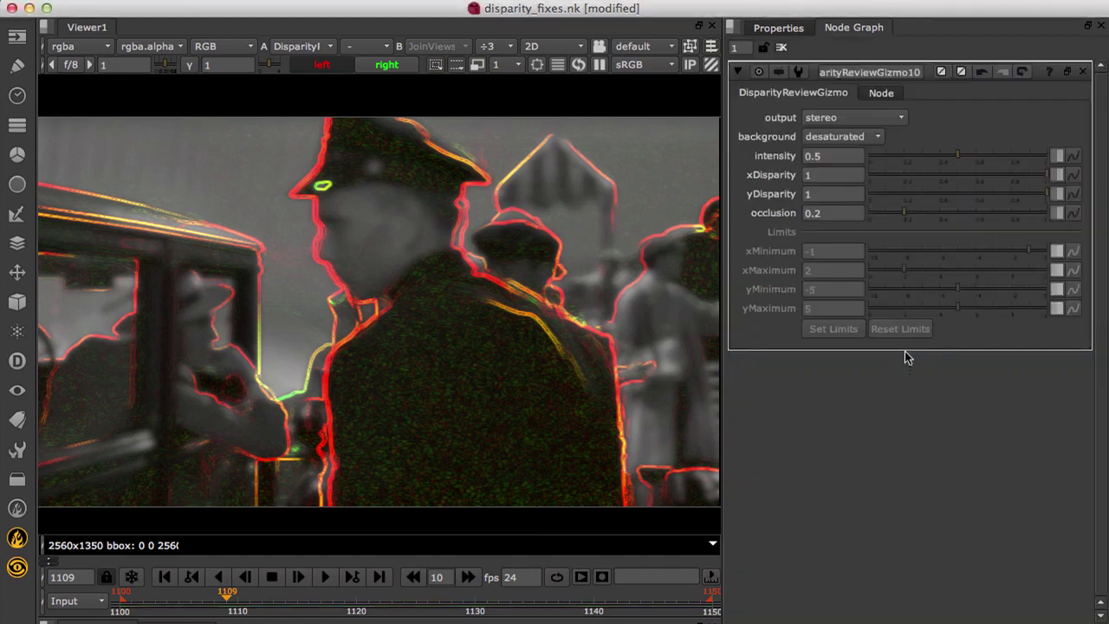
click(857, 138)
click(858, 153)
click(853, 118)
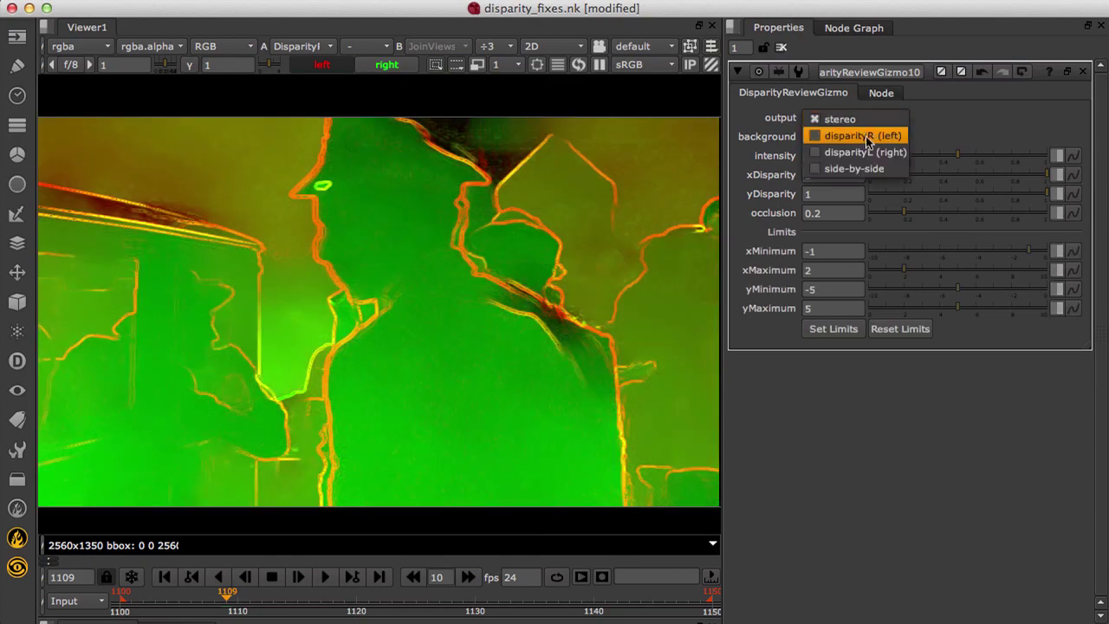
click(866, 152)
click(876, 118)
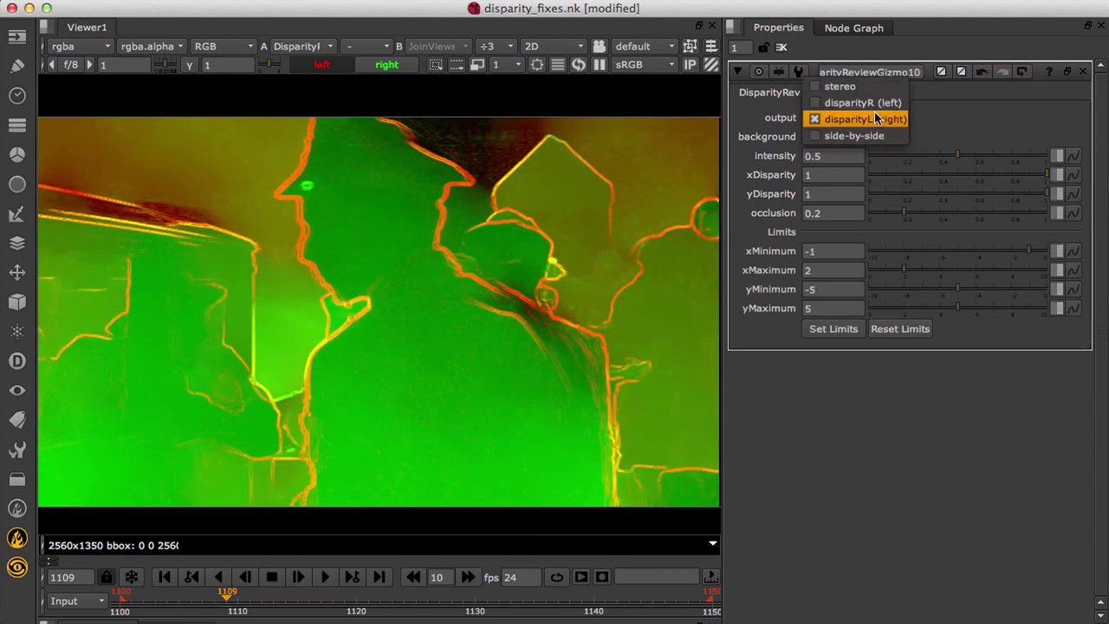
click(874, 104)
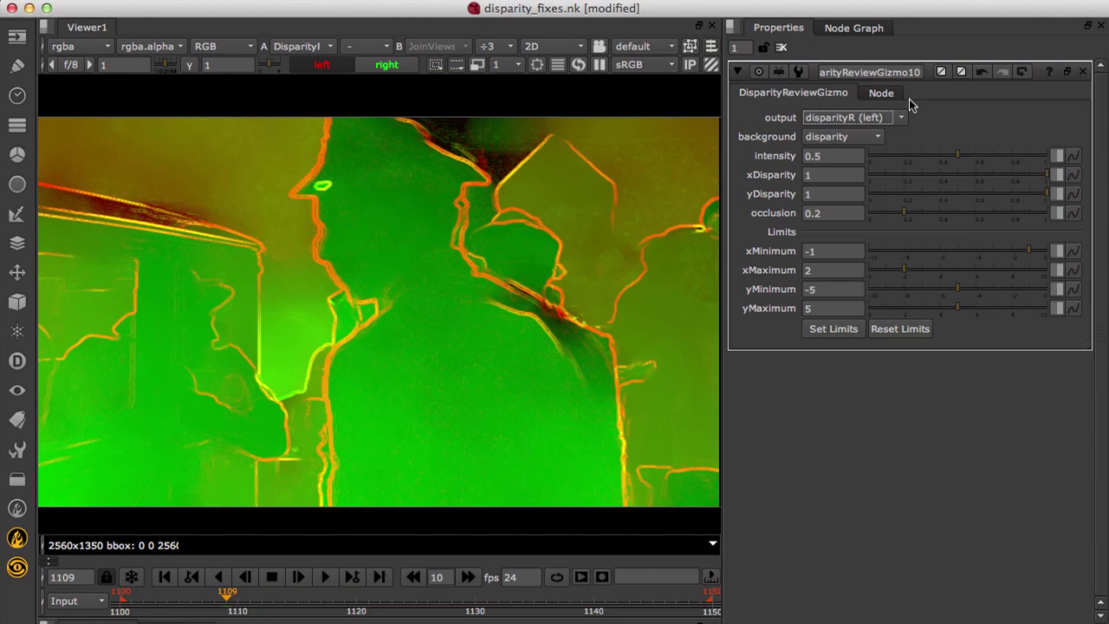
click(857, 28)
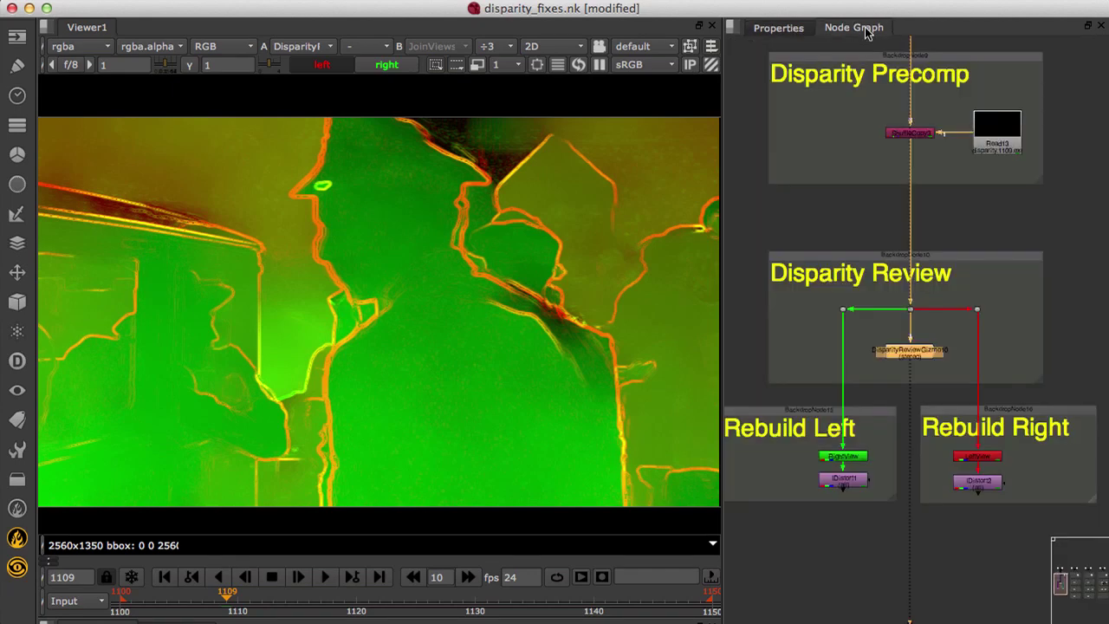
View and inspect IDistort1 in Rebuild Left and IDistort2 in Rebuild Right
click(837, 480)
key(1)
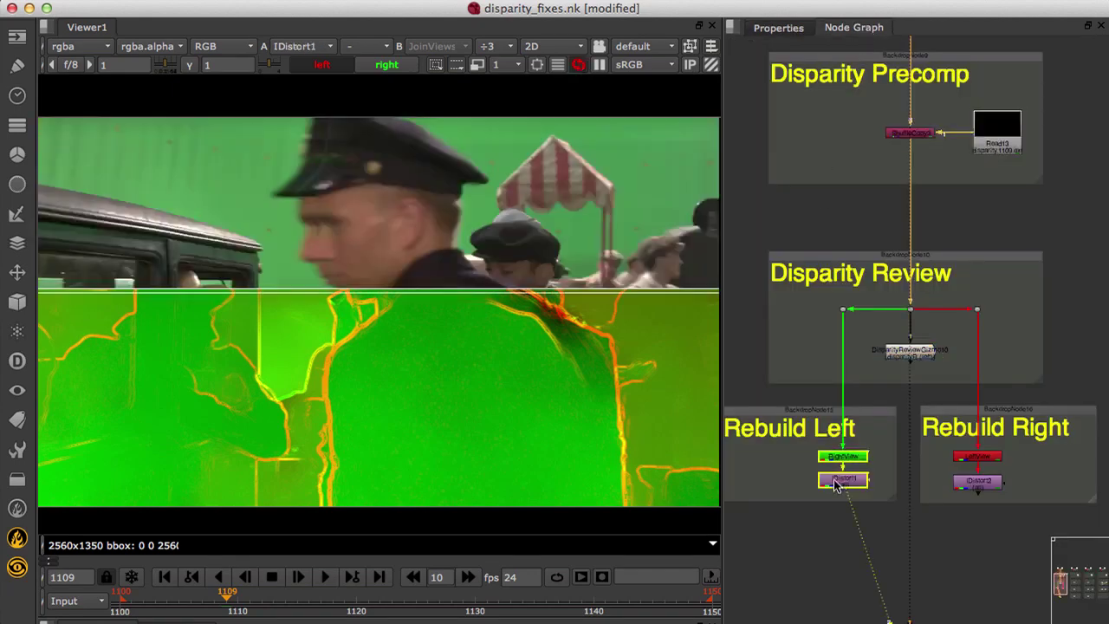
double_click(837, 482)
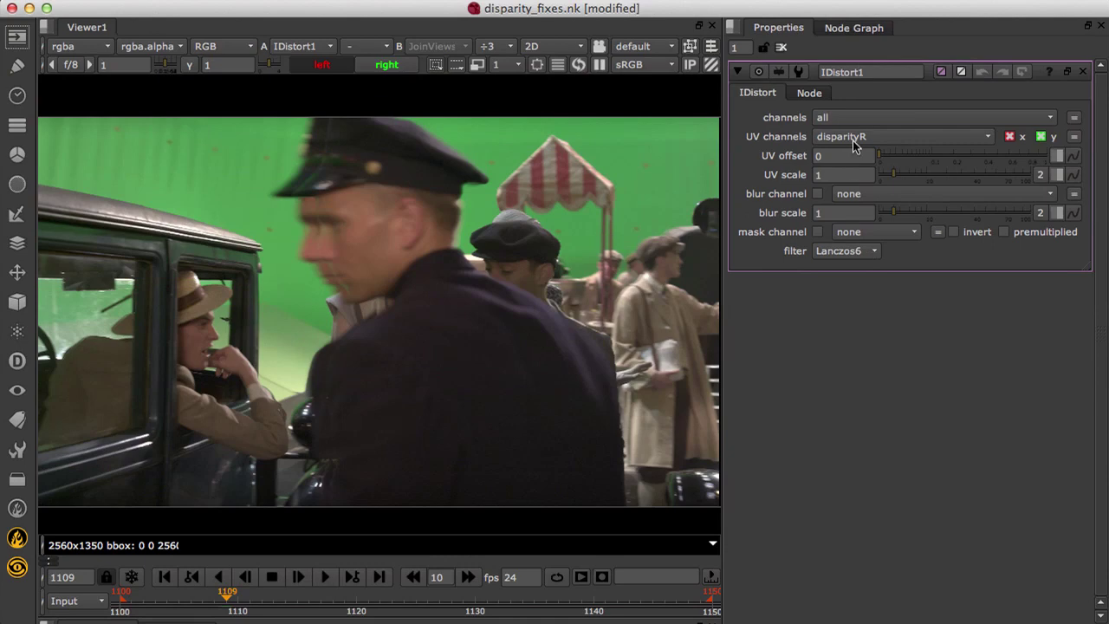
click(848, 26)
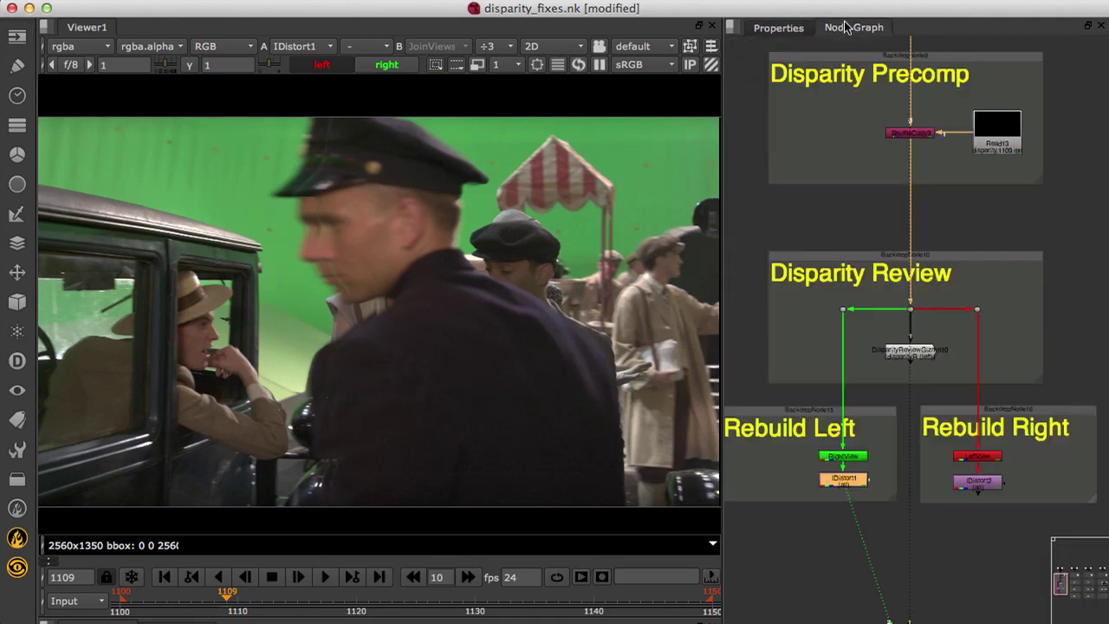
click(979, 482)
key(2)
double_click(979, 482)
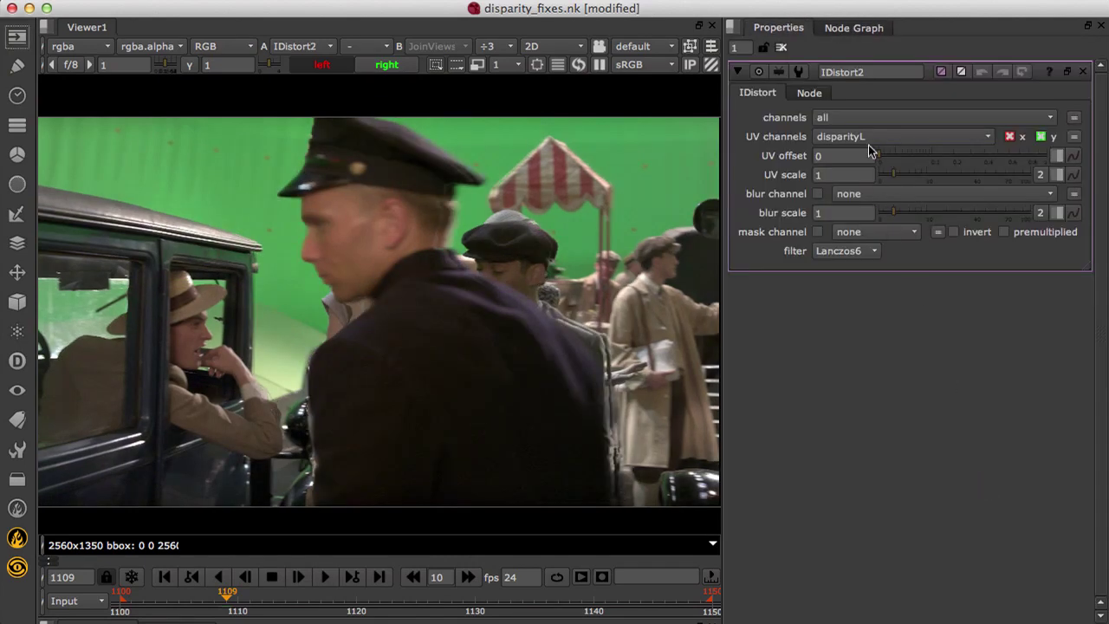
click(851, 30)
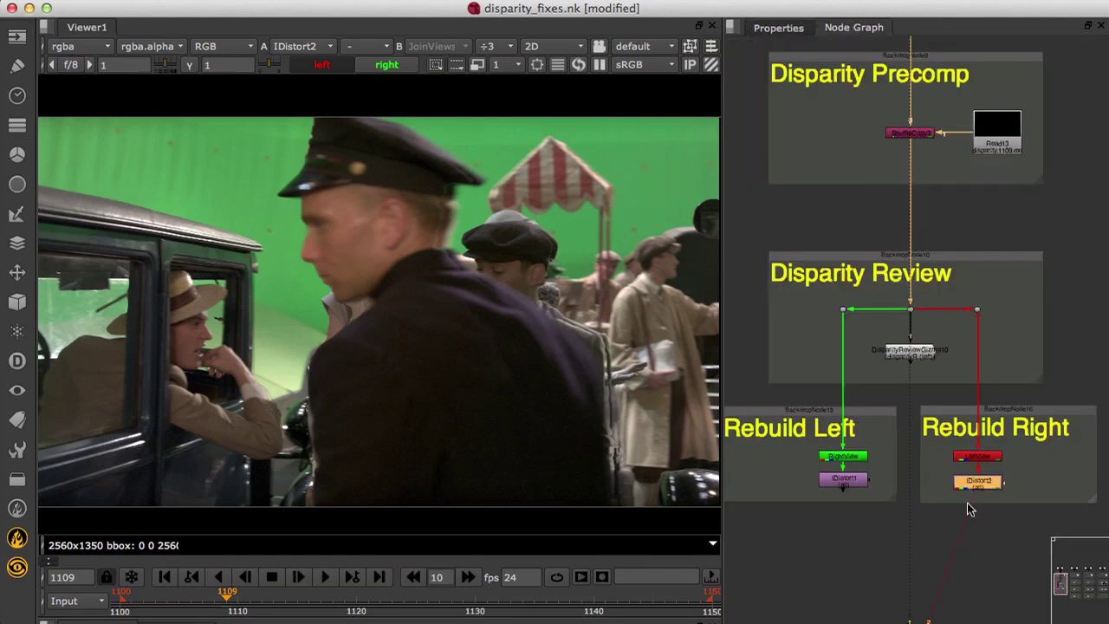
Compare the joined stereo result against IDistort1 and IDistort2 in the viewer
click(837, 535)
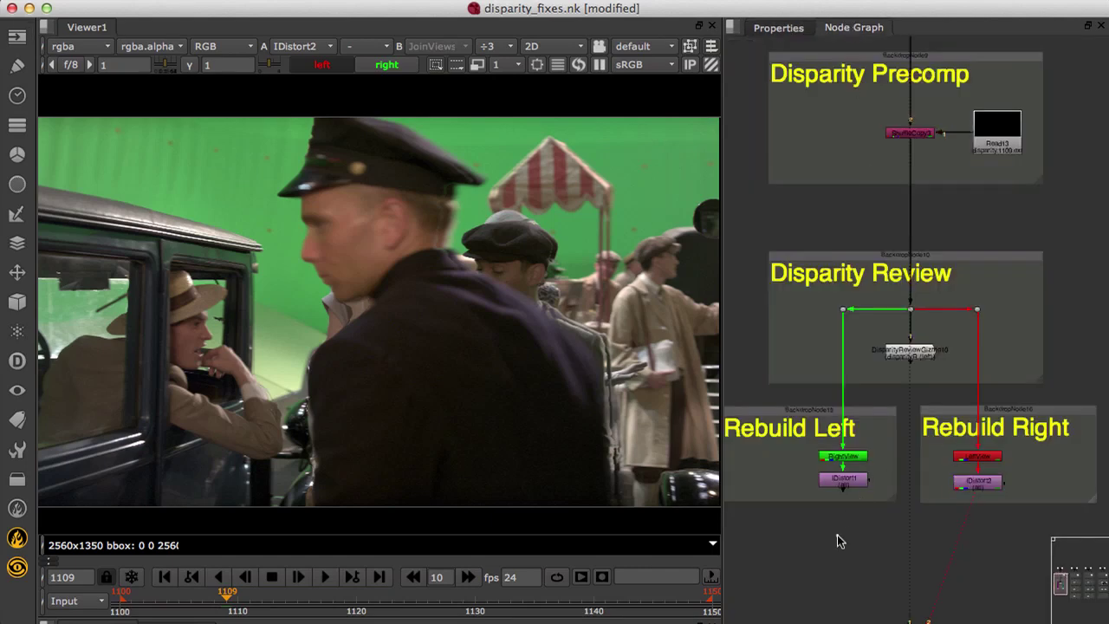
key(2)
click(842, 480)
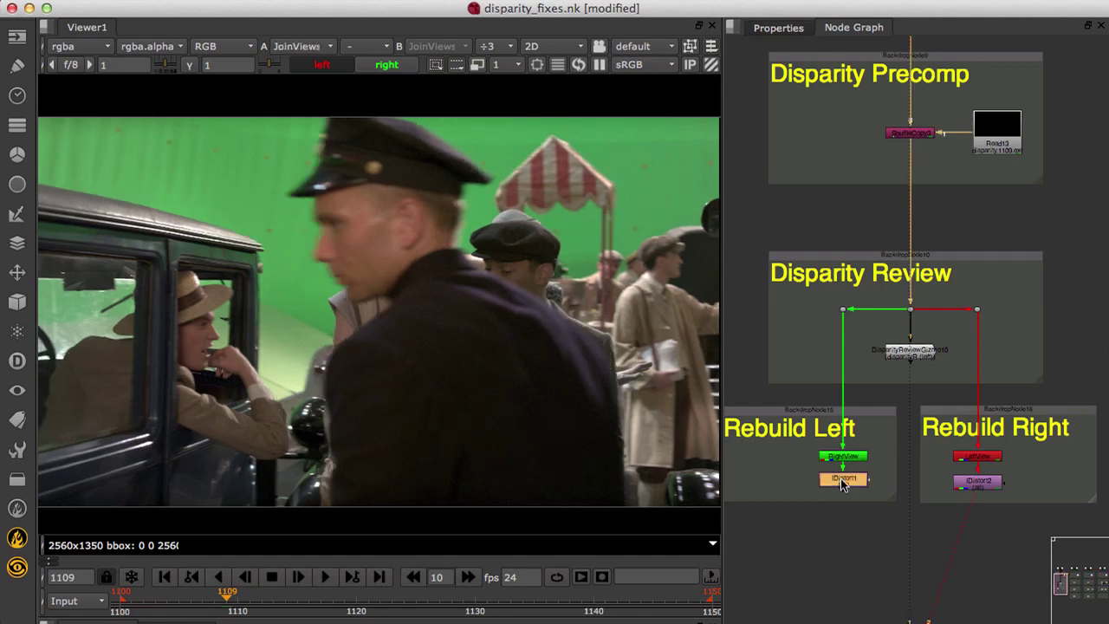
key(1)
click(977, 482)
Flip the ShuffleCopy plate between right and left eyes, then view the Disparity Review output
key(2)
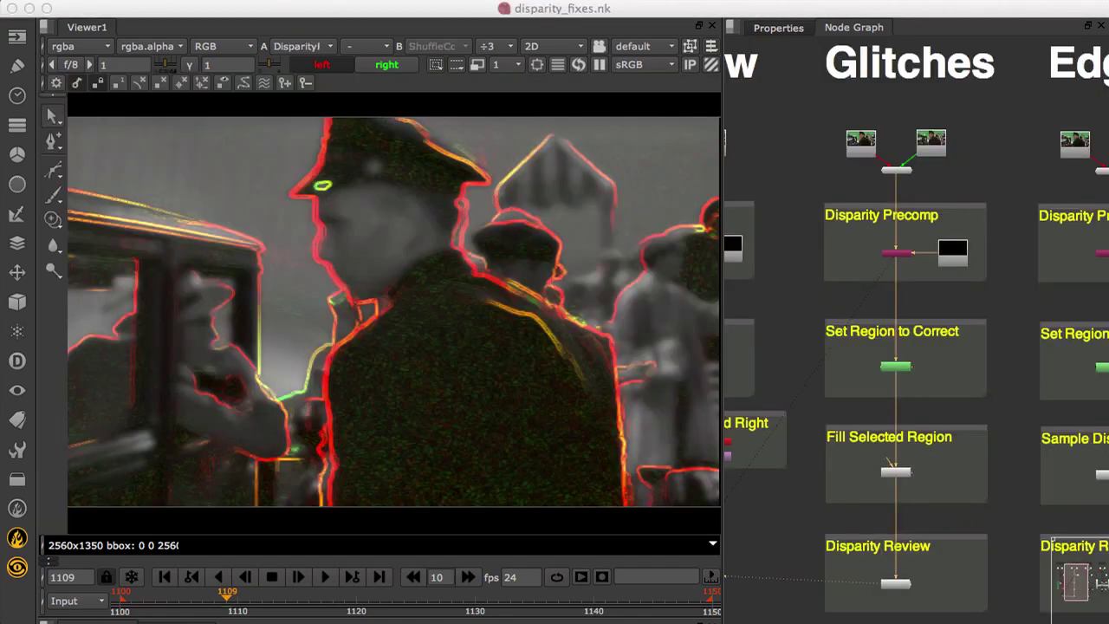
click(896, 257)
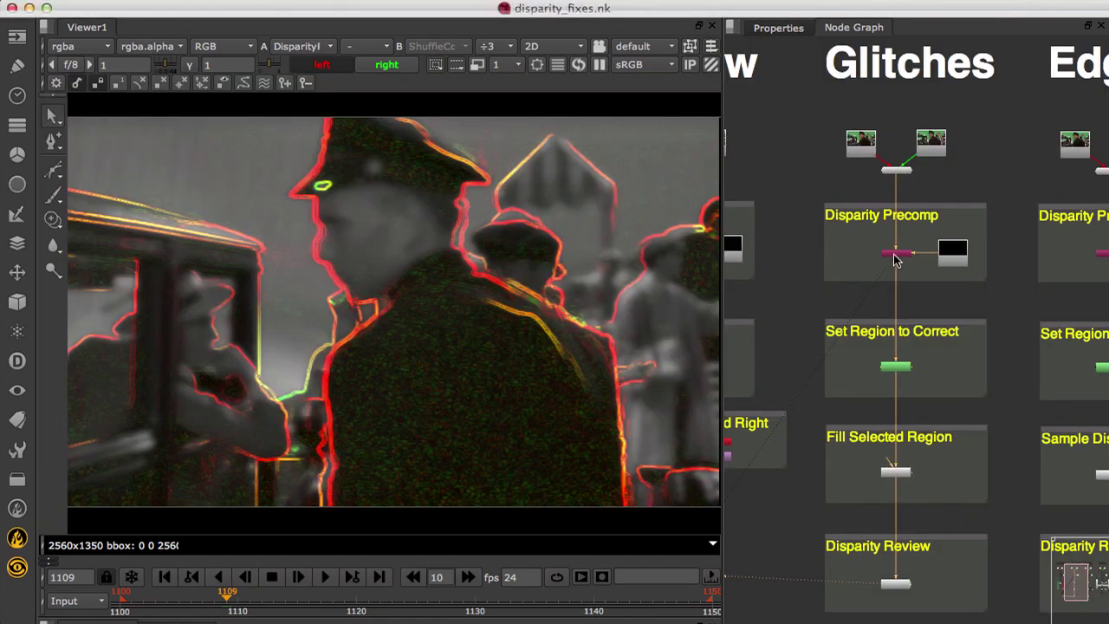
key(1)
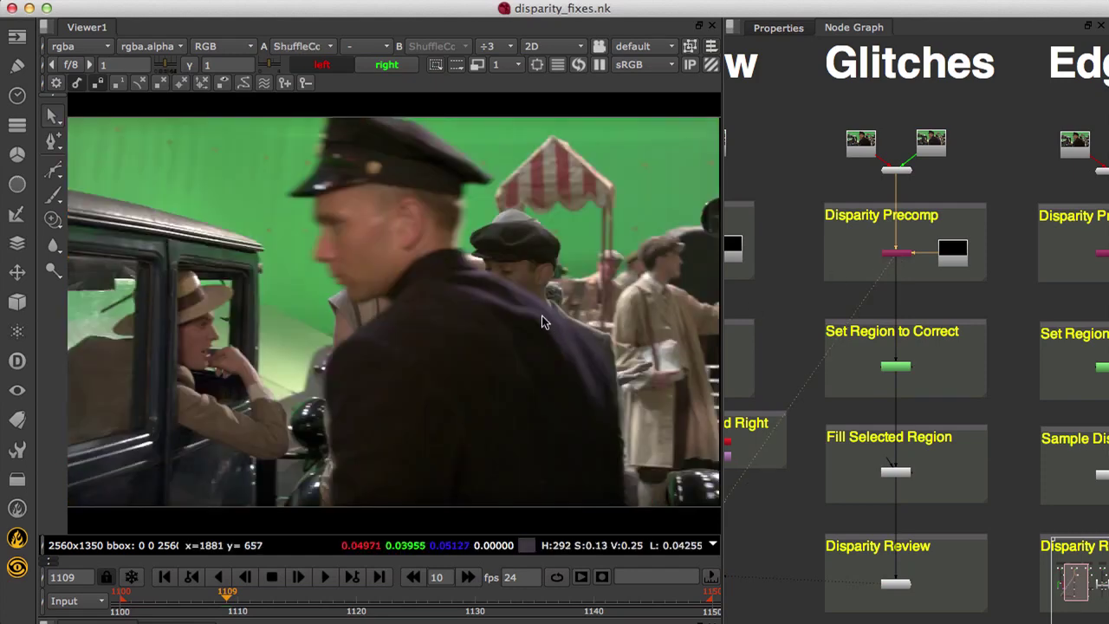
key(apostrophe)
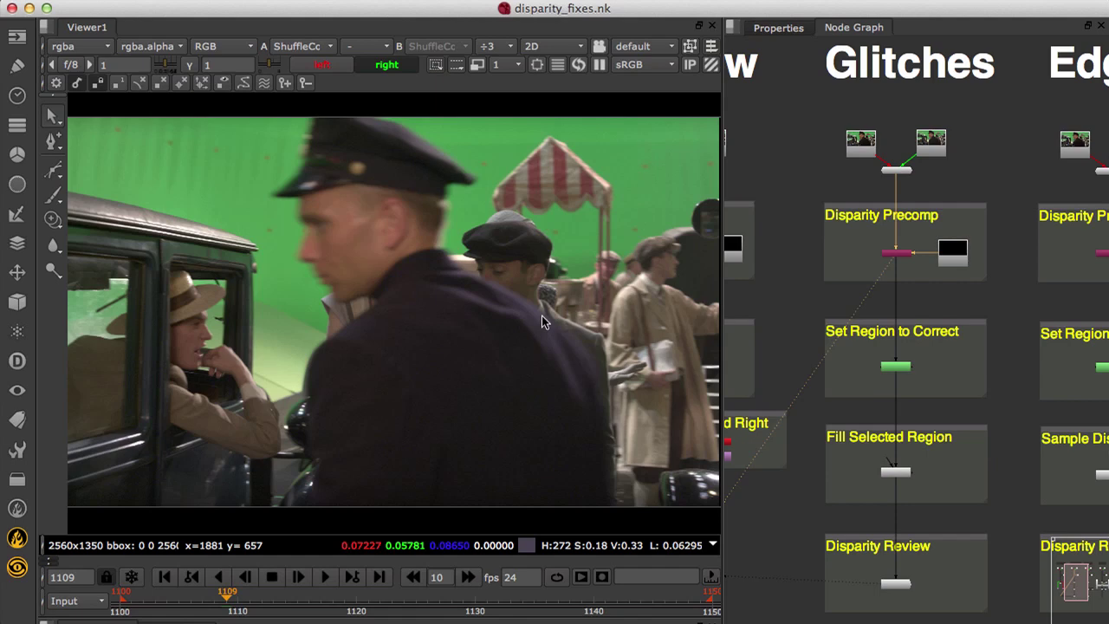
key(semicolon)
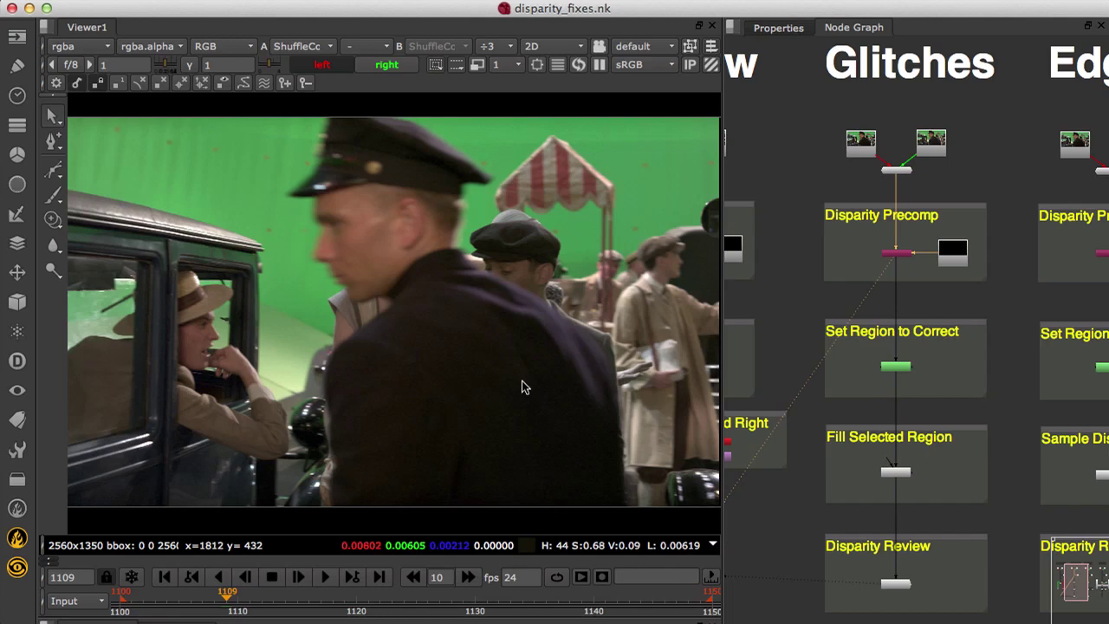
click(895, 585)
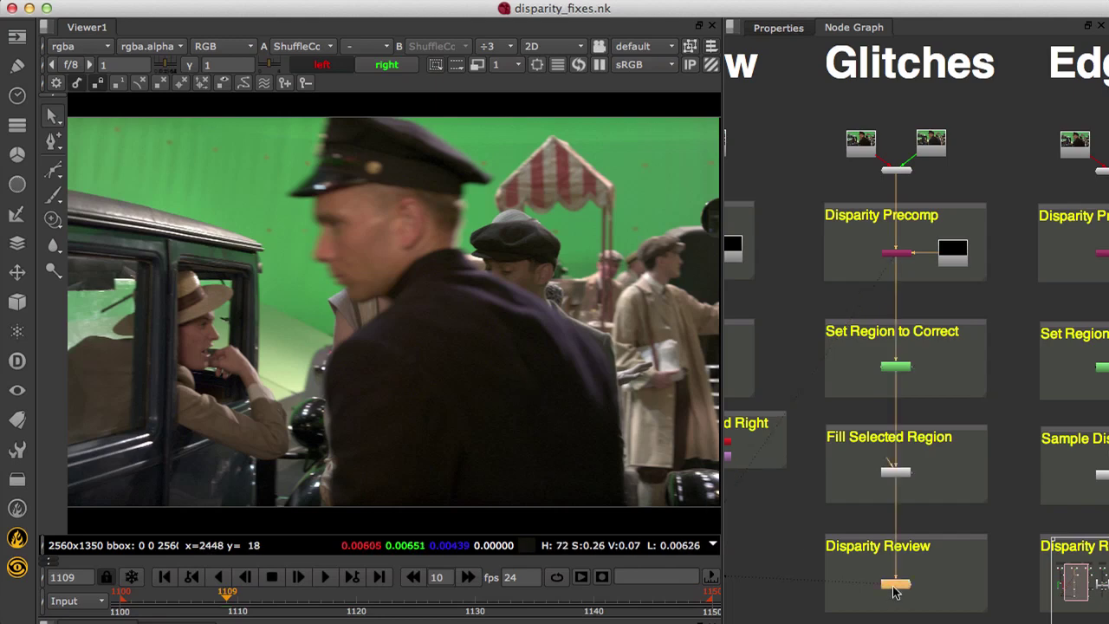
key(1)
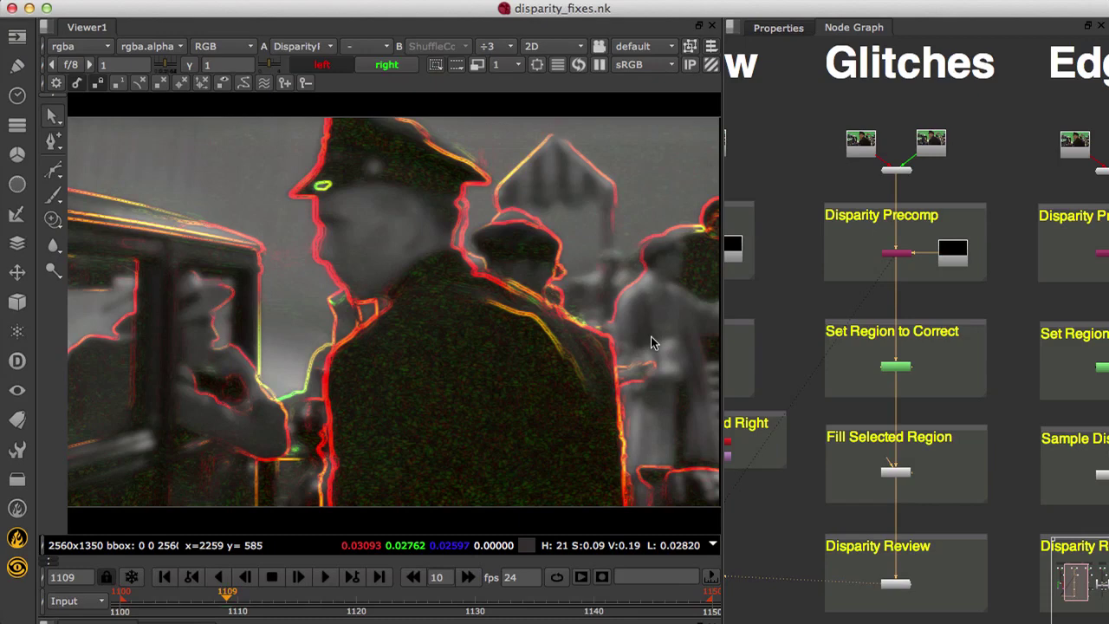
Confirm the Set Region to Correct paint node outputs to the alpha channel
double_click(896, 368)
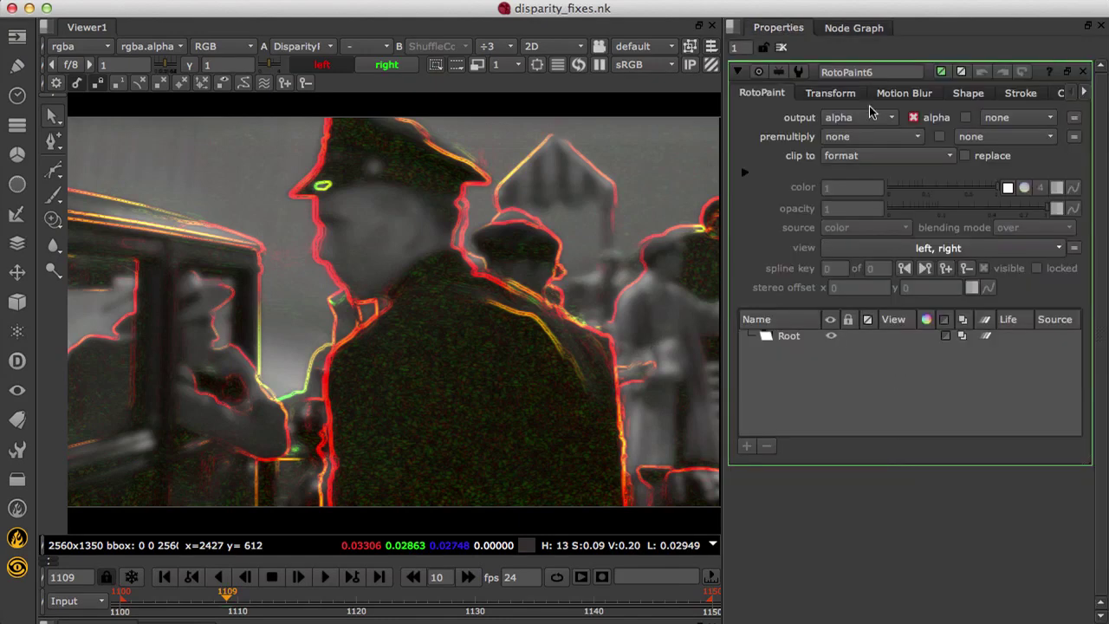
click(868, 119)
click(869, 120)
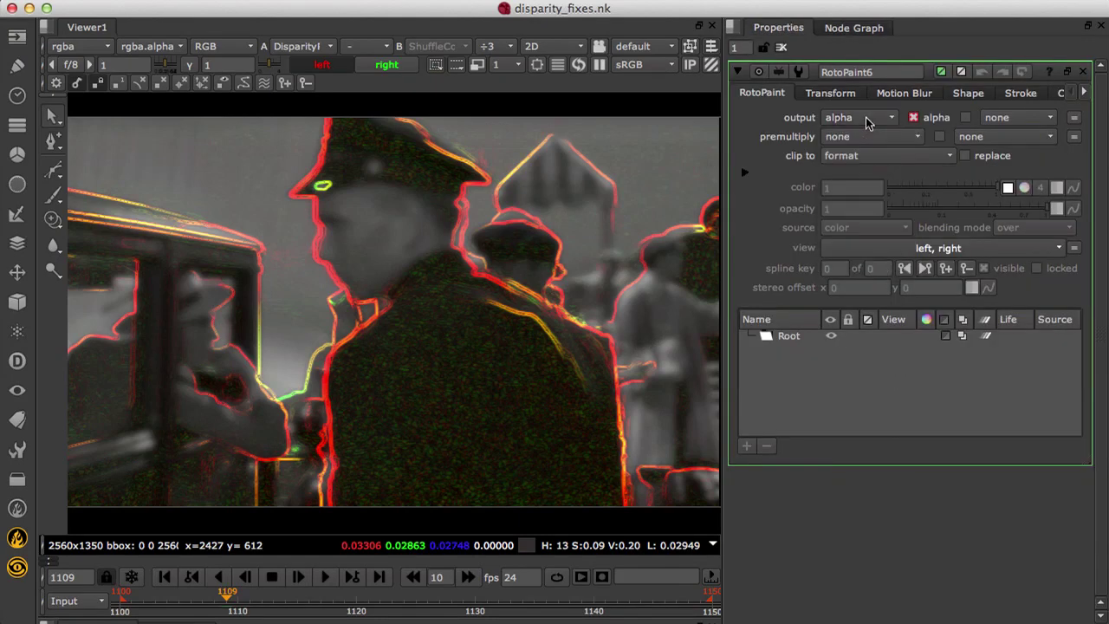
click(862, 28)
Confirm the MultiSample fills disparityR using Source Inverted Alpha as its sample source
double_click(886, 470)
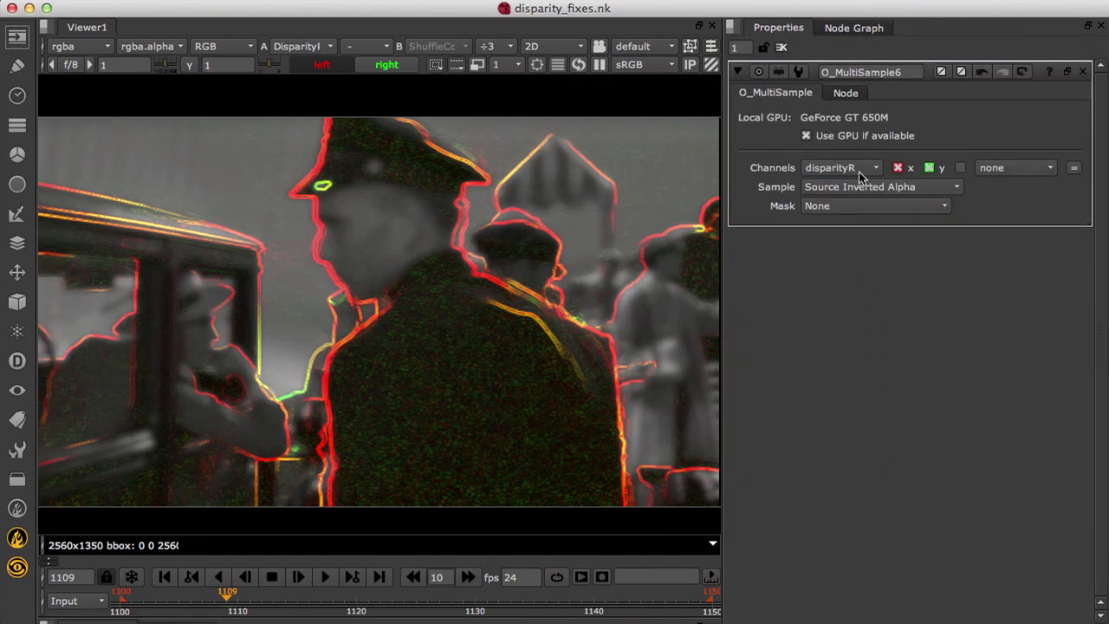
click(859, 170)
click(858, 169)
click(868, 190)
click(869, 188)
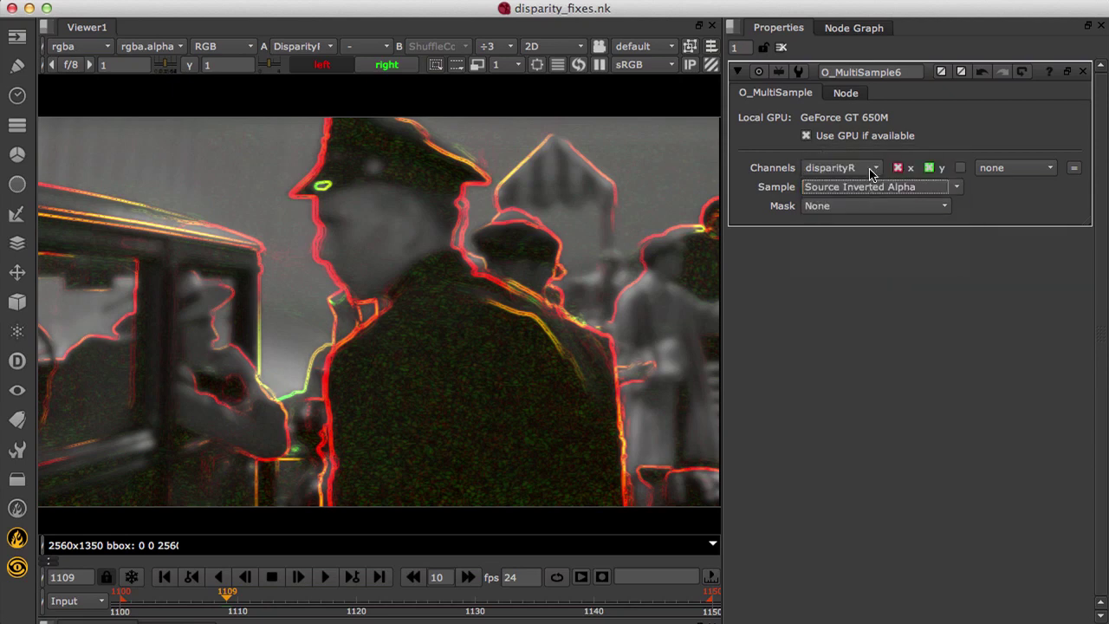
click(857, 28)
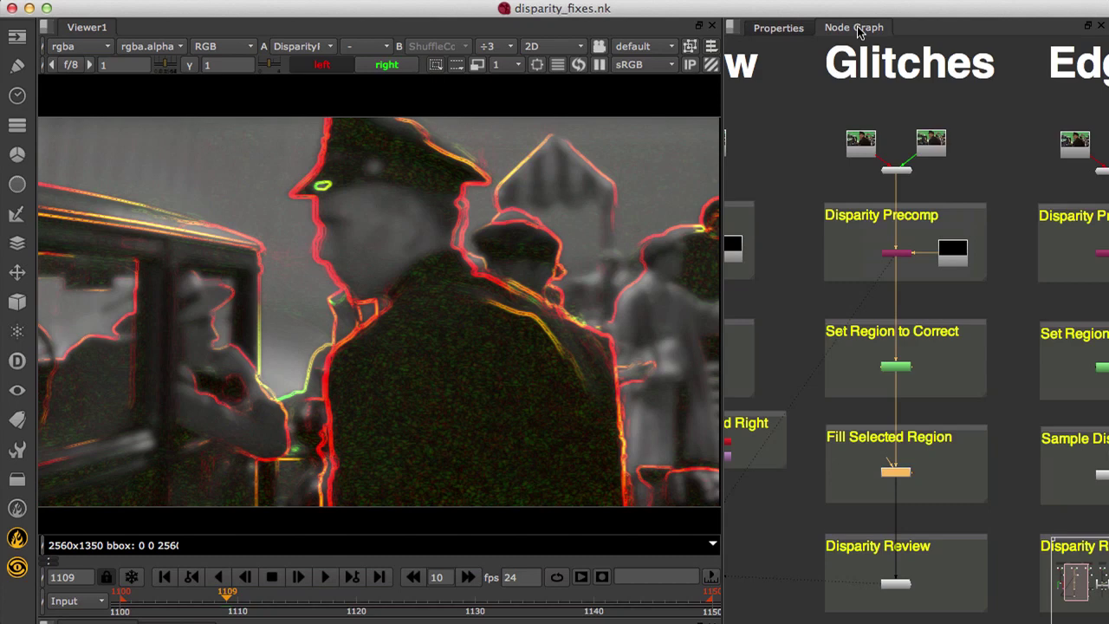
click(899, 586)
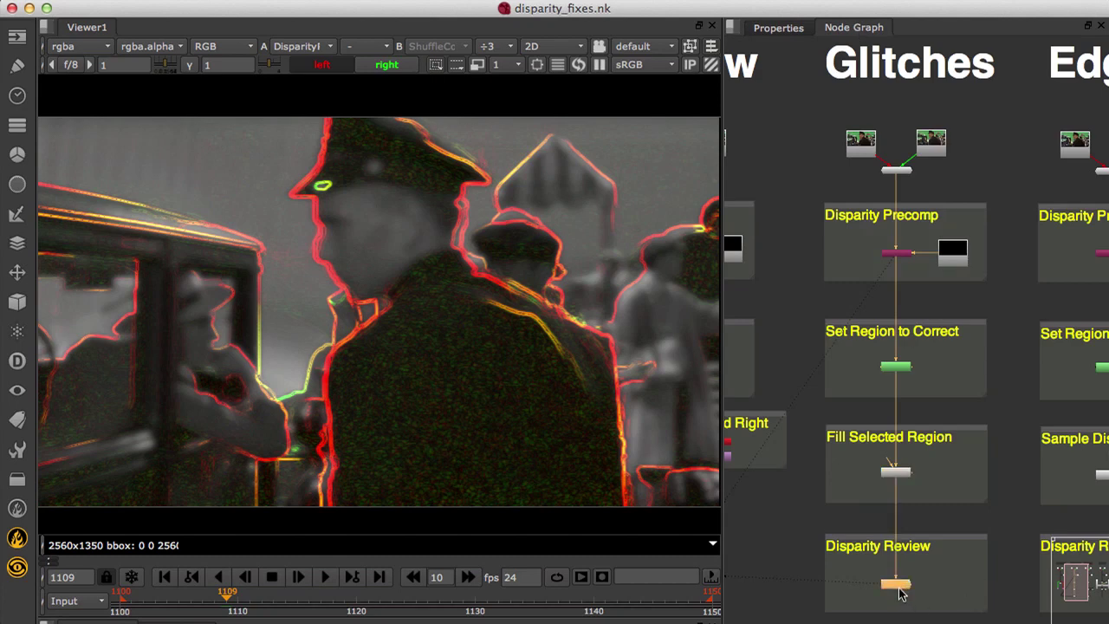
Paint a size-50, hardness-1 stroke over the cap-badge glitch in RotoPaint6
double_click(901, 370)
click(418, 83)
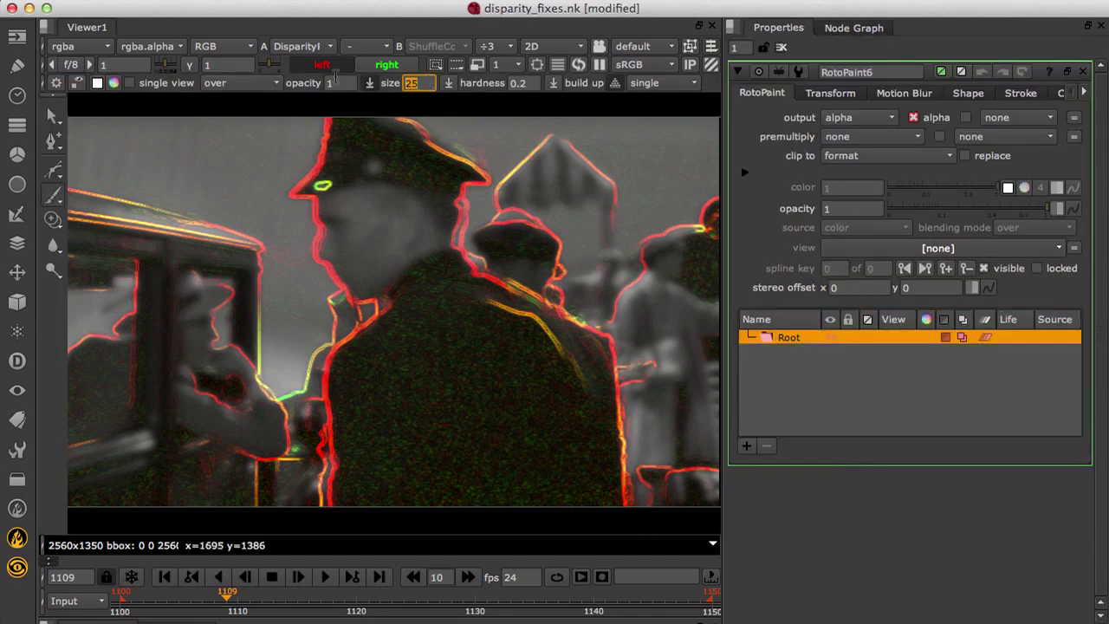
text(50)
key(Tab)
text(1)
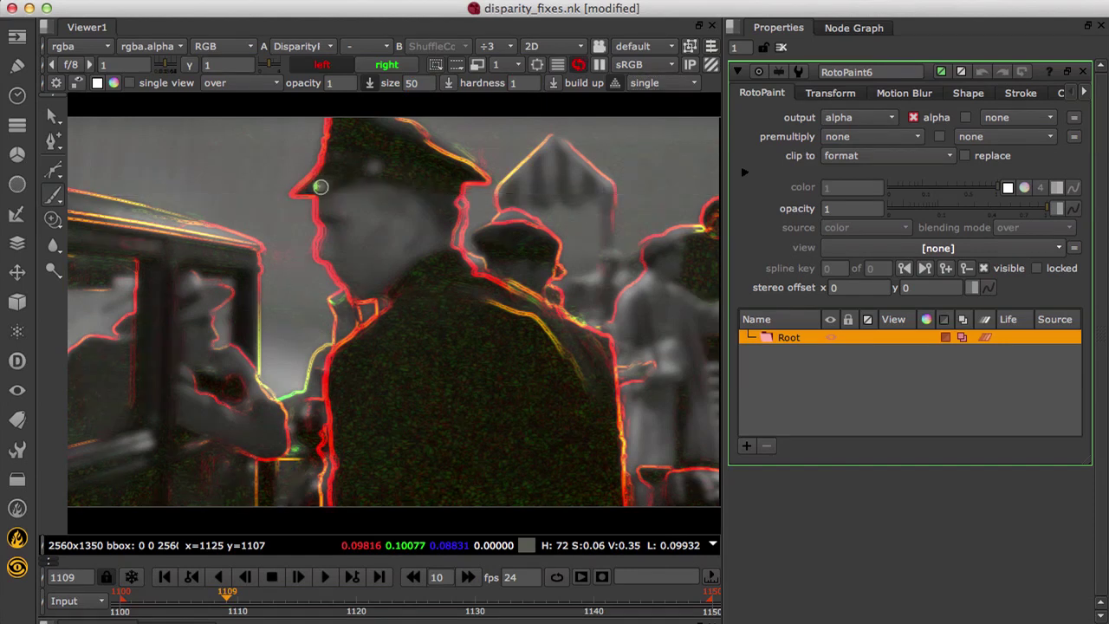
click(317, 187)
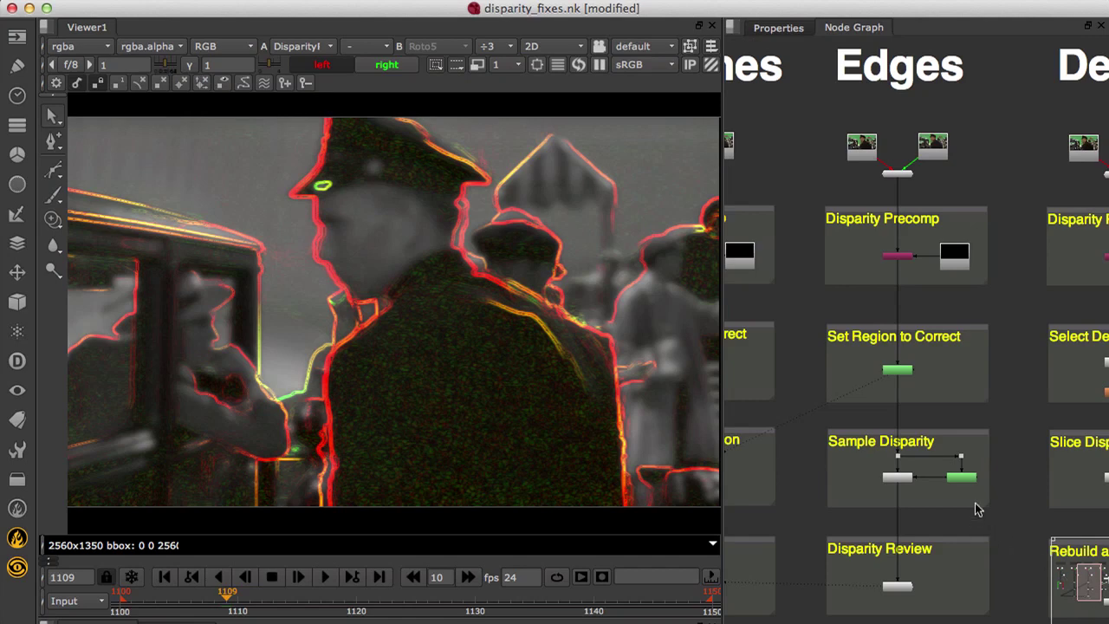
Confirm Roto5 outputs alpha and O_MultiSample5 uses Source Alpha as its mask
double_click(905, 373)
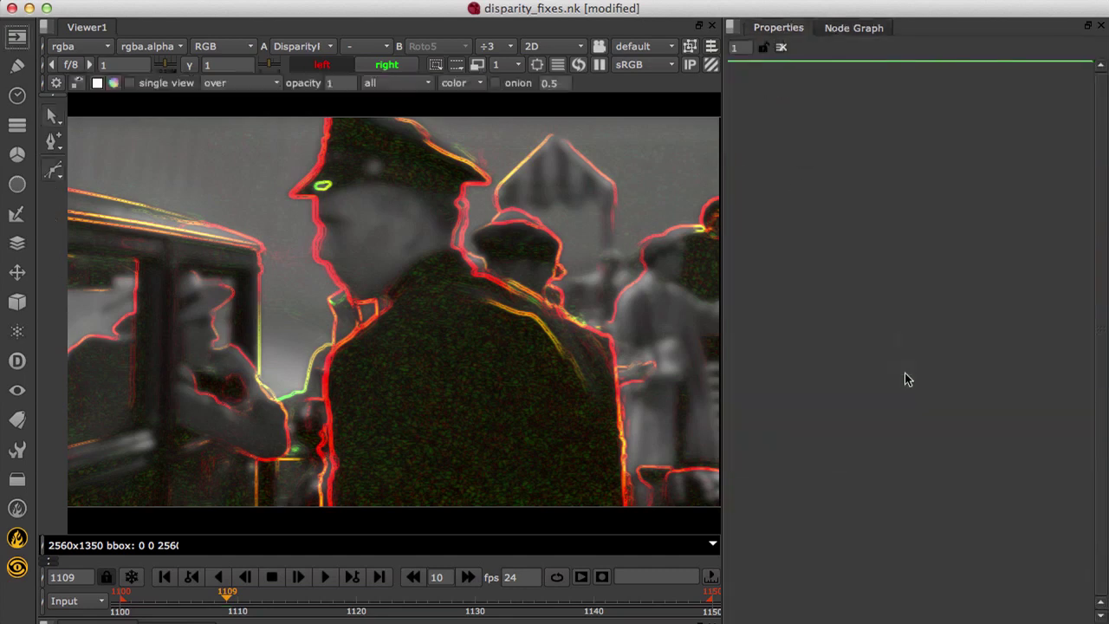
click(855, 117)
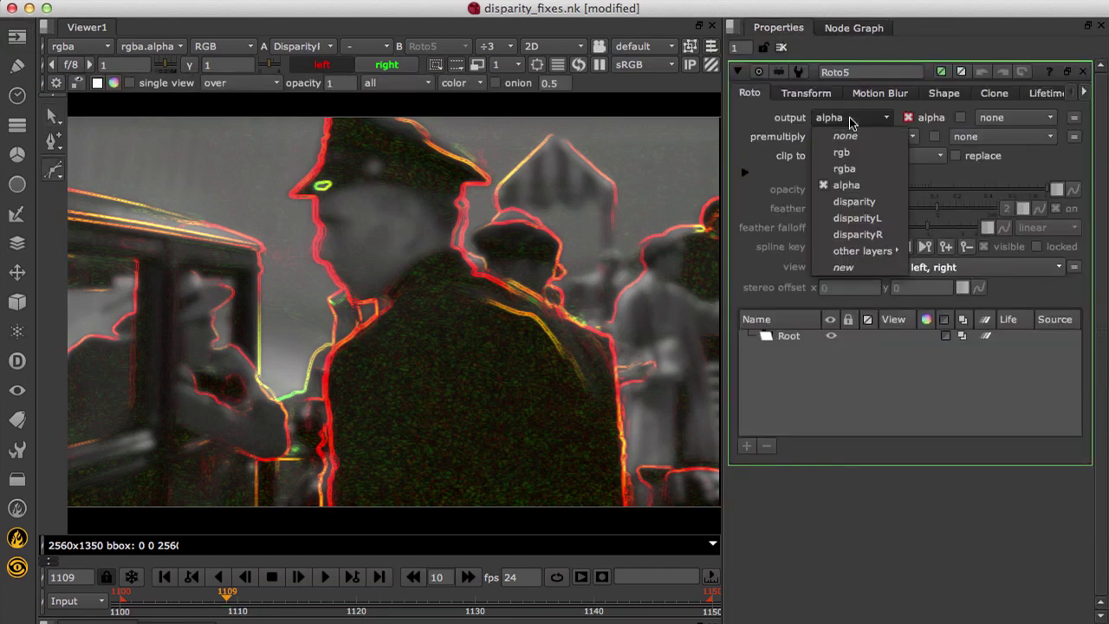
click(858, 87)
click(864, 28)
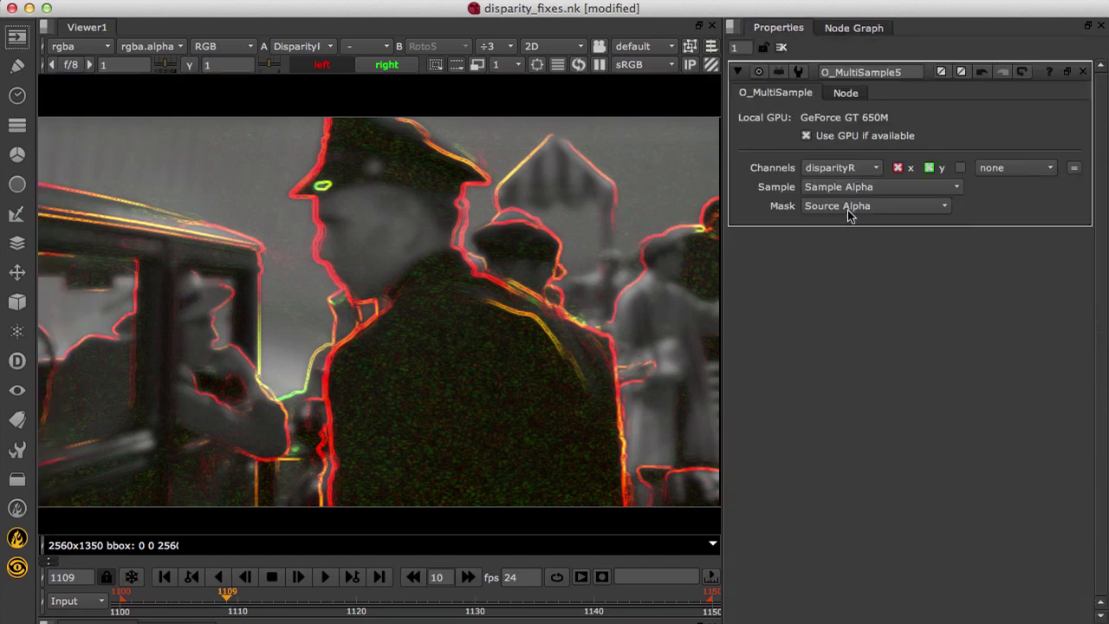
click(847, 210)
click(847, 205)
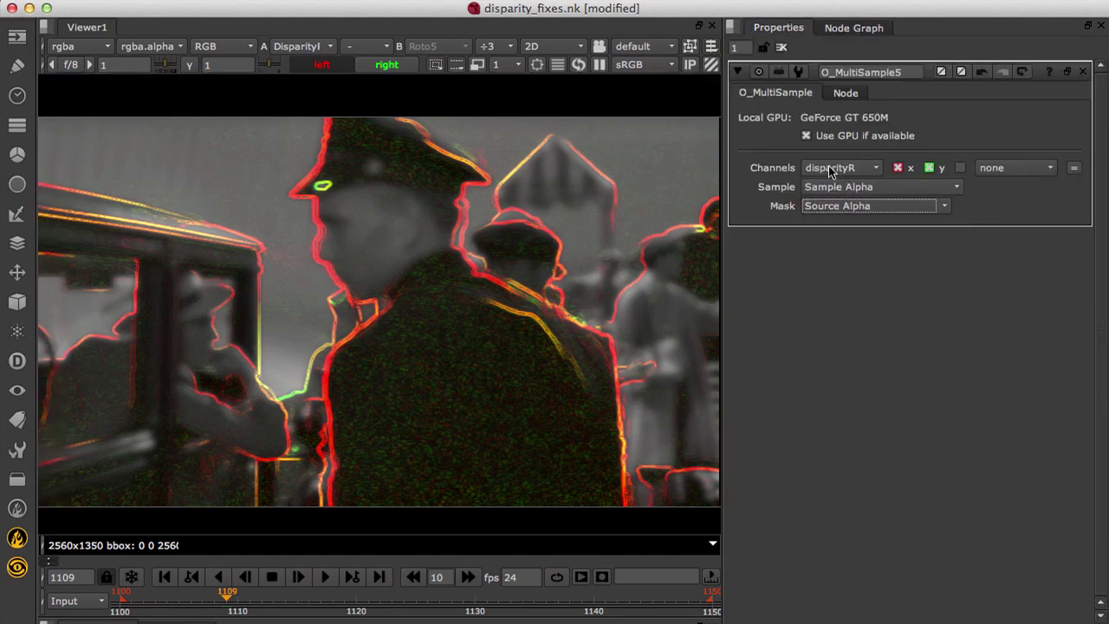
click(842, 30)
Confirm RotoPaint5 paints into the alpha channel
double_click(962, 479)
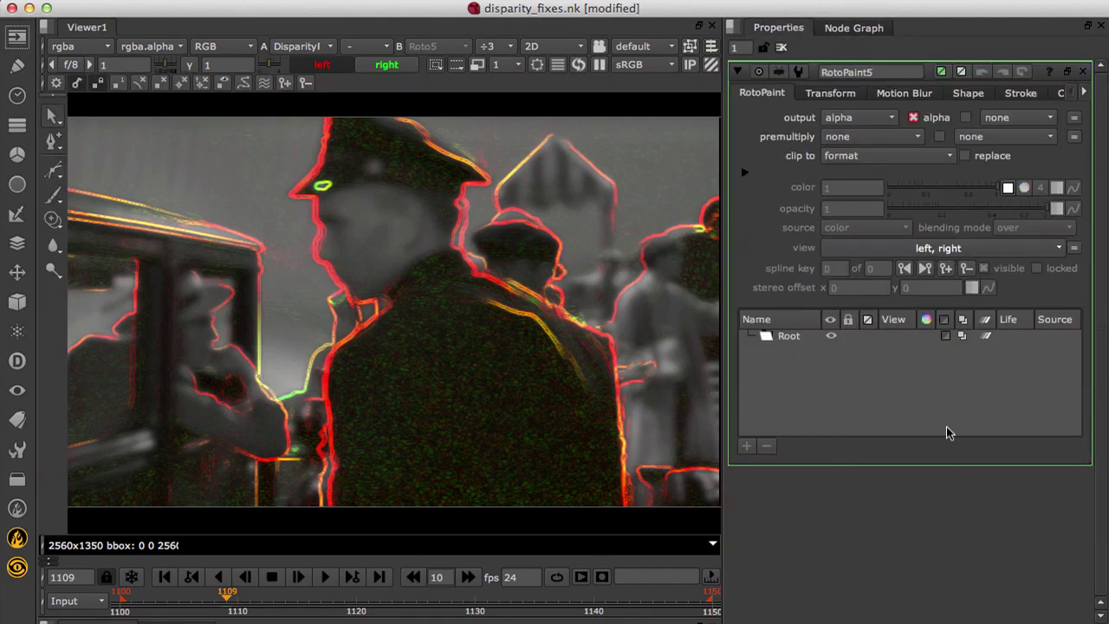
click(852, 118)
click(851, 118)
click(853, 31)
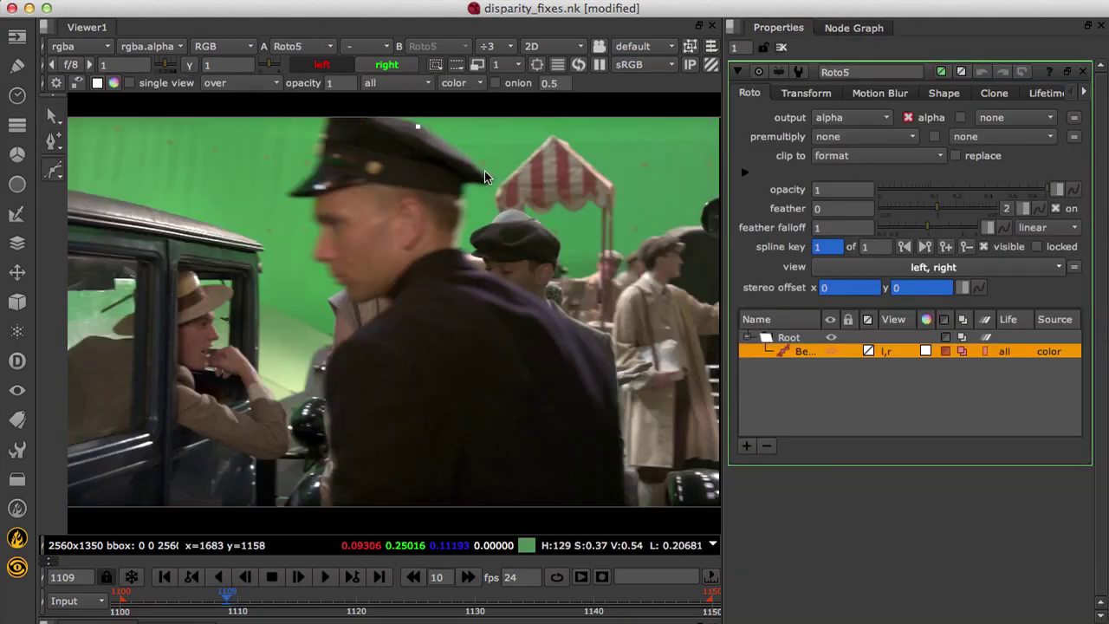
Draw a closed Roto5 shape from the man's cap down along his back
click(482, 168)
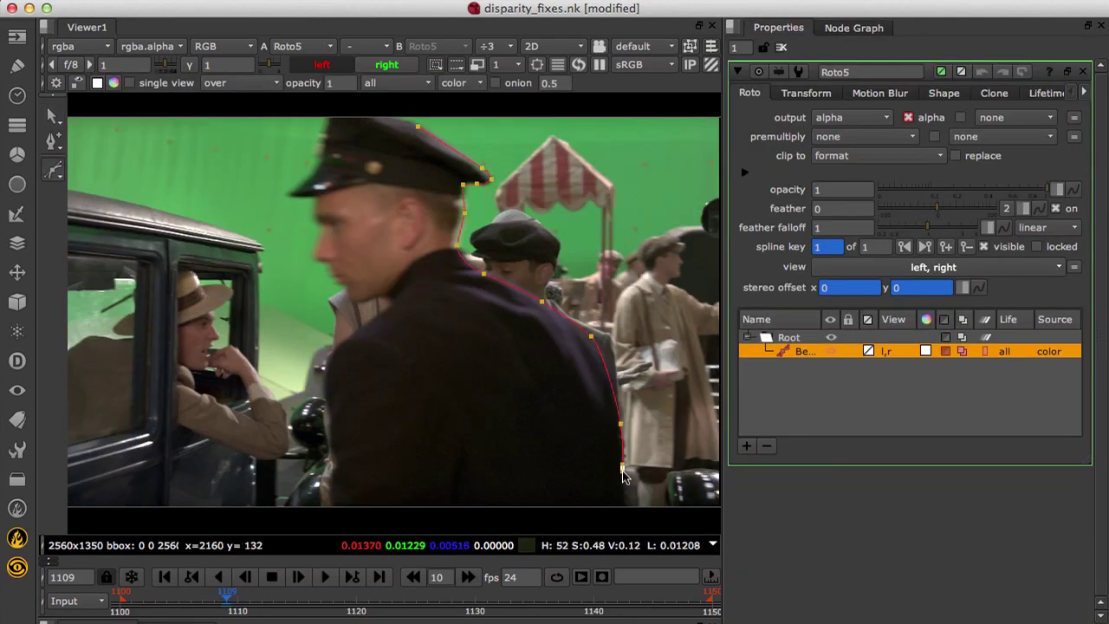
click(622, 468)
click(469, 363)
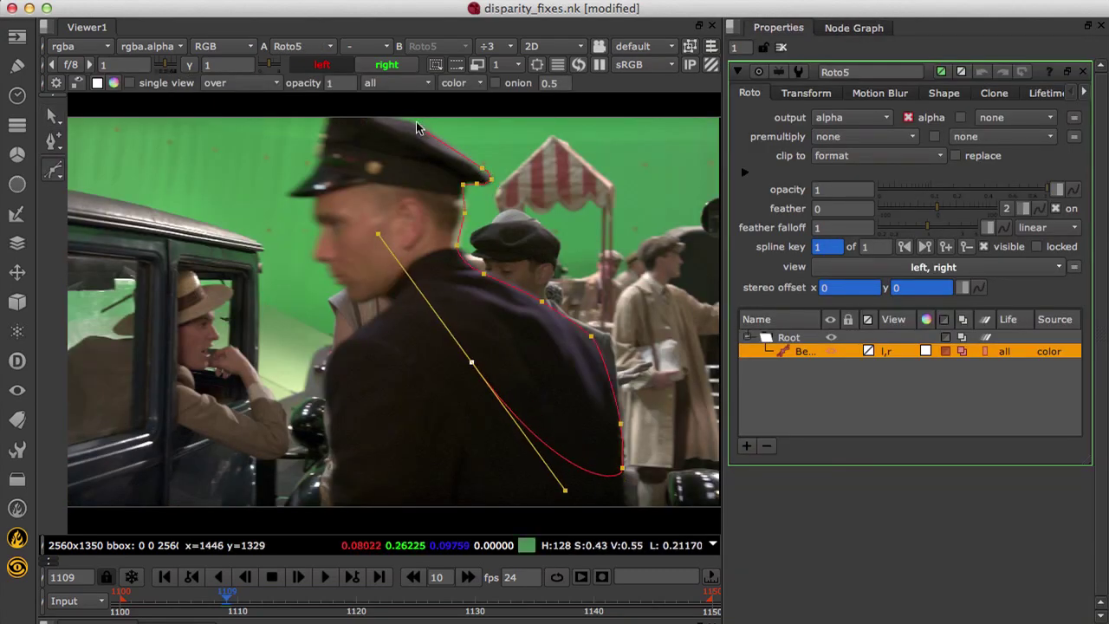
key(Return)
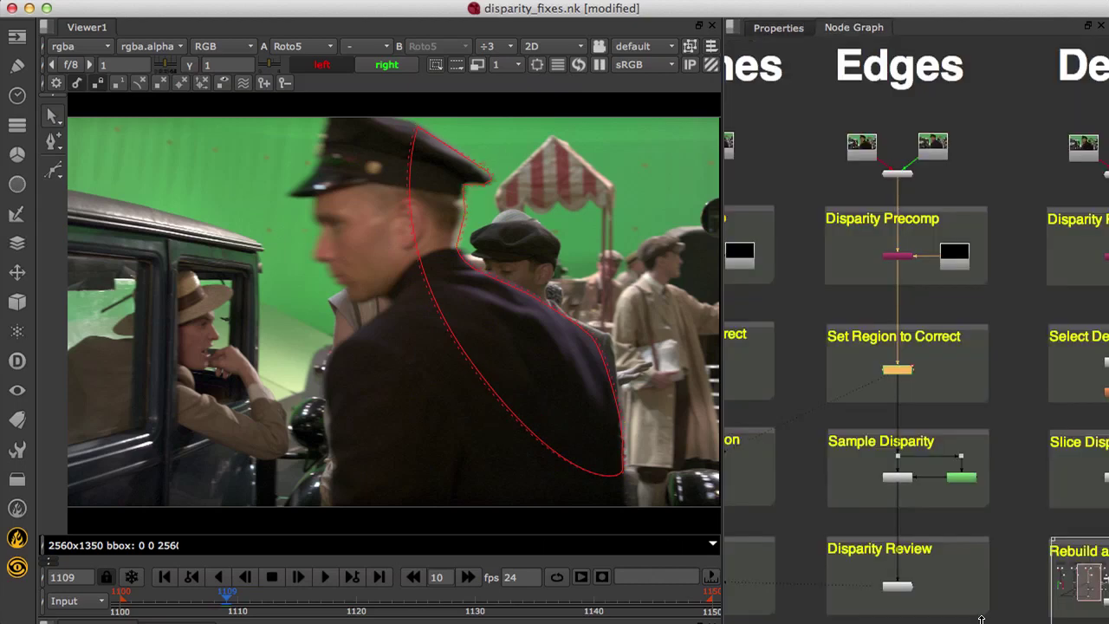
key(p)
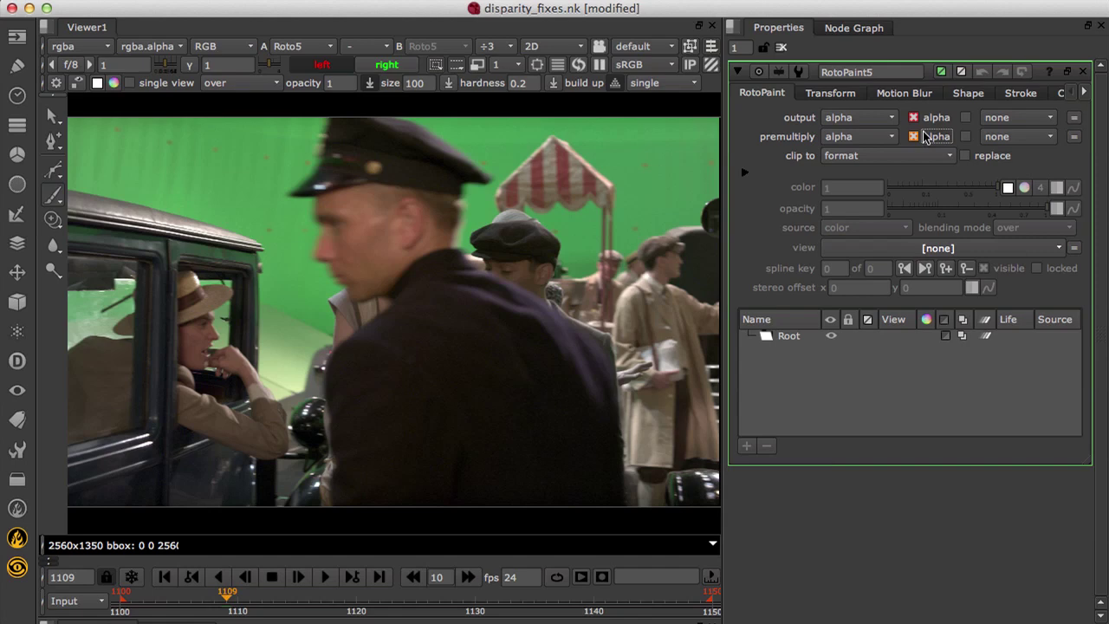
Paint along the man's back edge while viewing the disparity output
key(2)
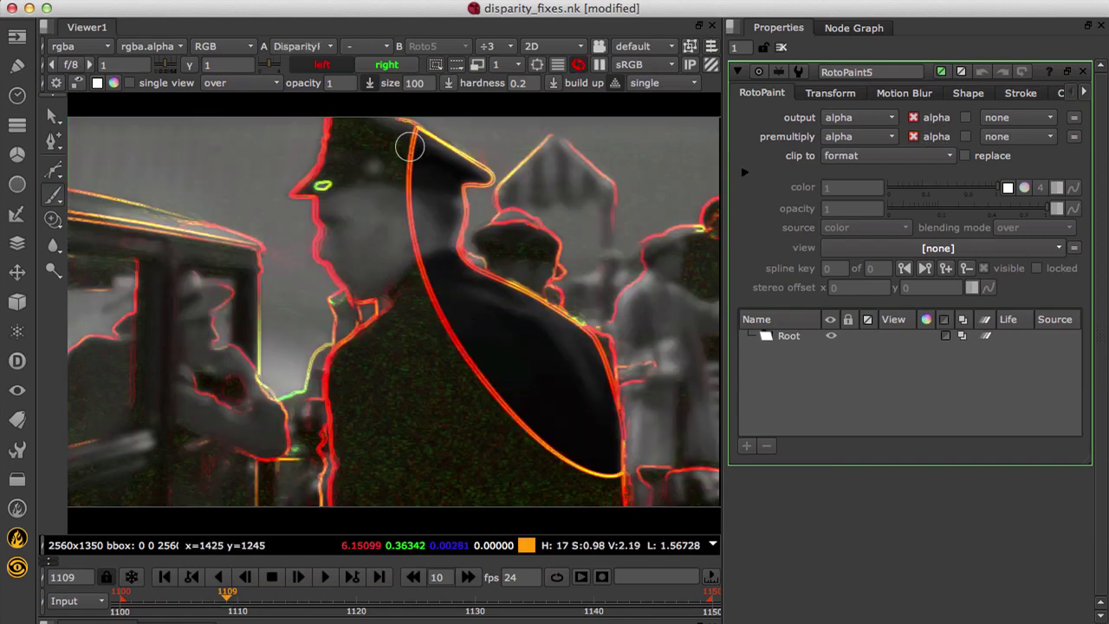
mouse_move(410, 147)
mouse_down()
mouse_move(414, 238)
mouse_move(465, 357)
mouse_move(587, 466)
mouse_up()
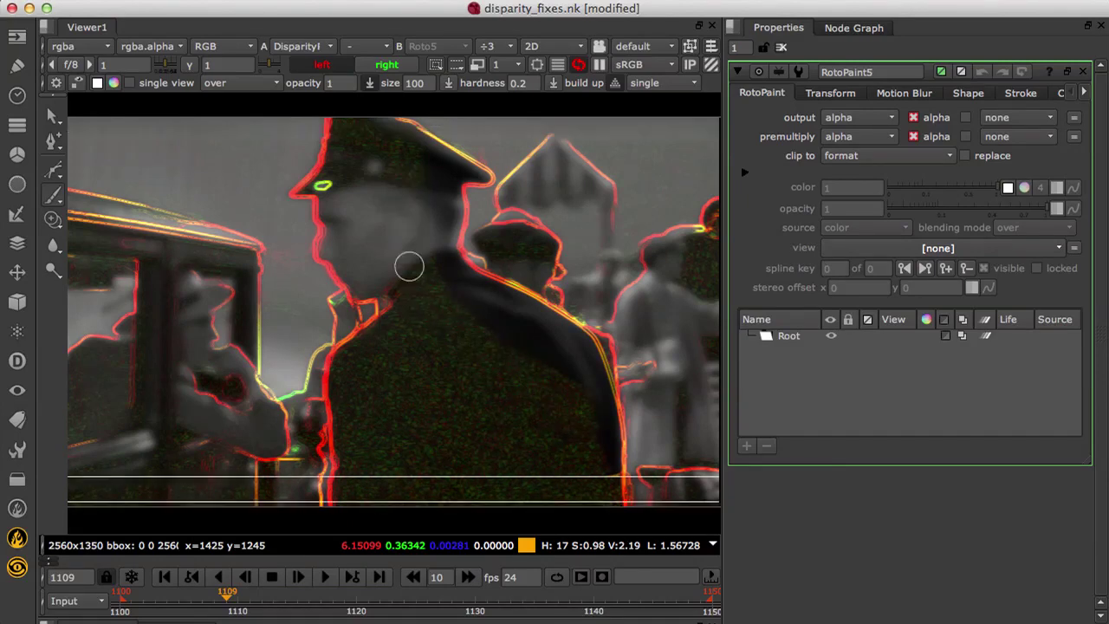
drag(425, 341, 545, 337)
Toggle the node below Sample Disparity off and on to compare the fix
click(859, 28)
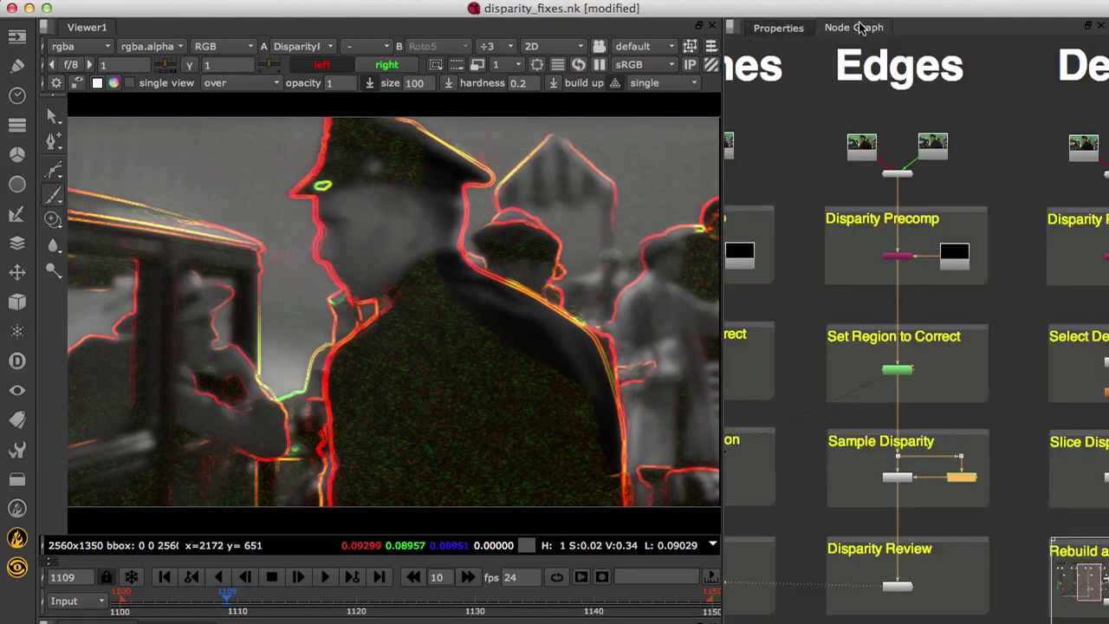
click(893, 478)
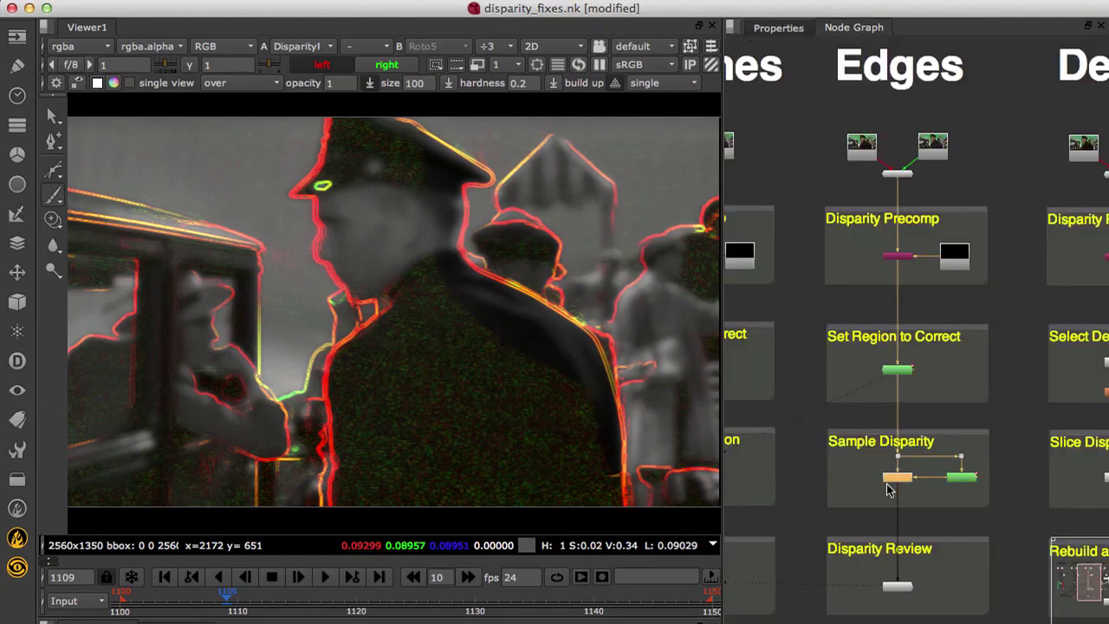
key(d)
key(d)
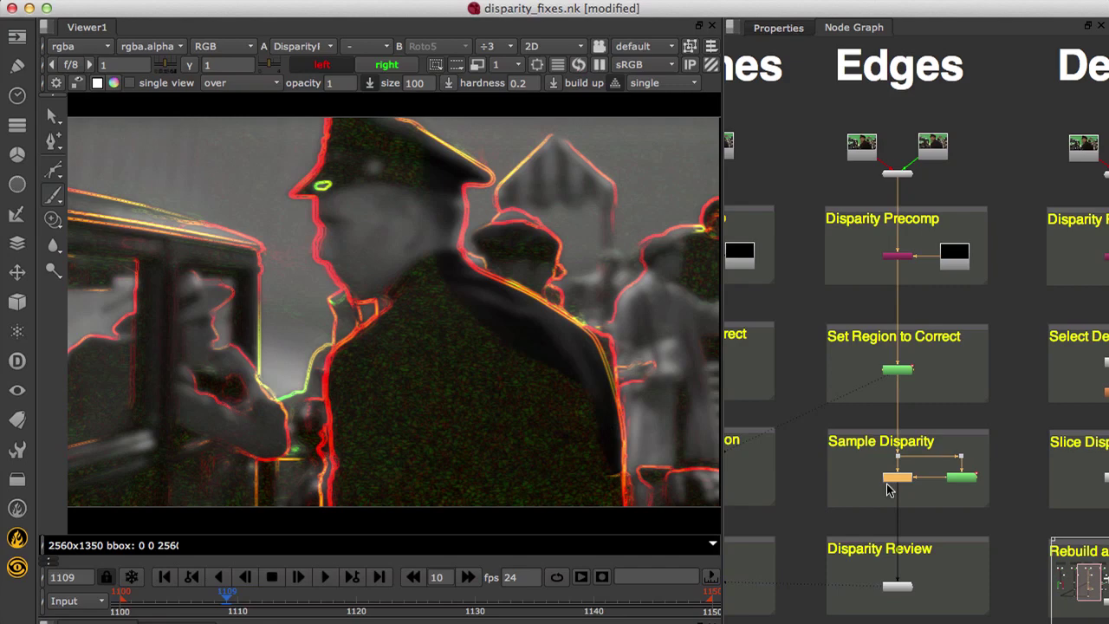
key(d)
key(d)
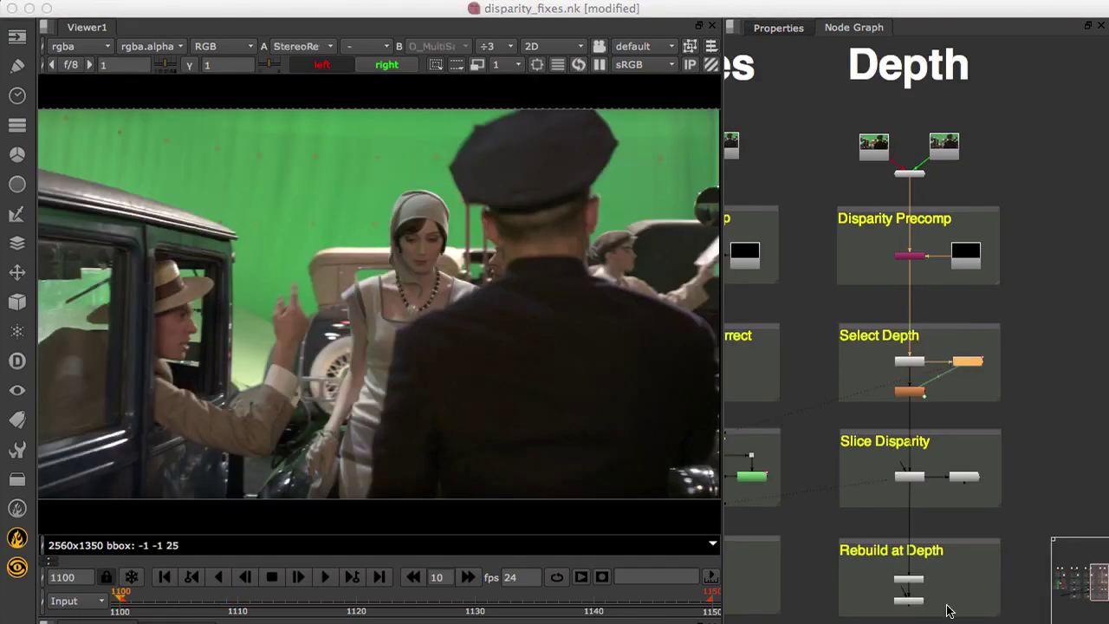
Bypass the first Slice Disparity node and inspect the disparity image
click(908, 476)
key(d)
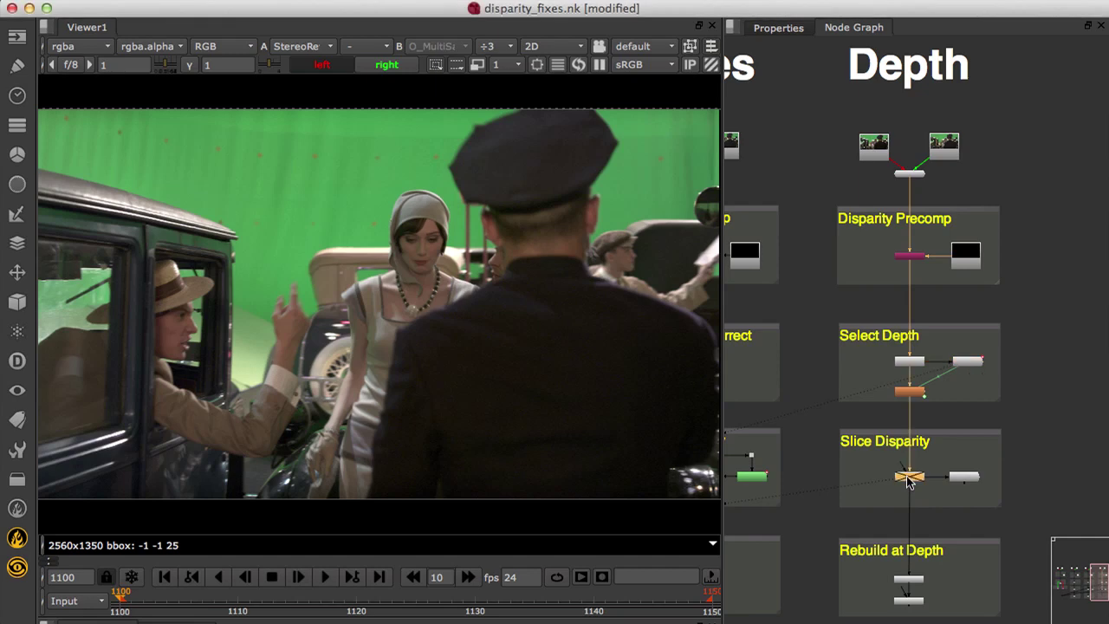
click(974, 477)
key(1)
click(1054, 501)
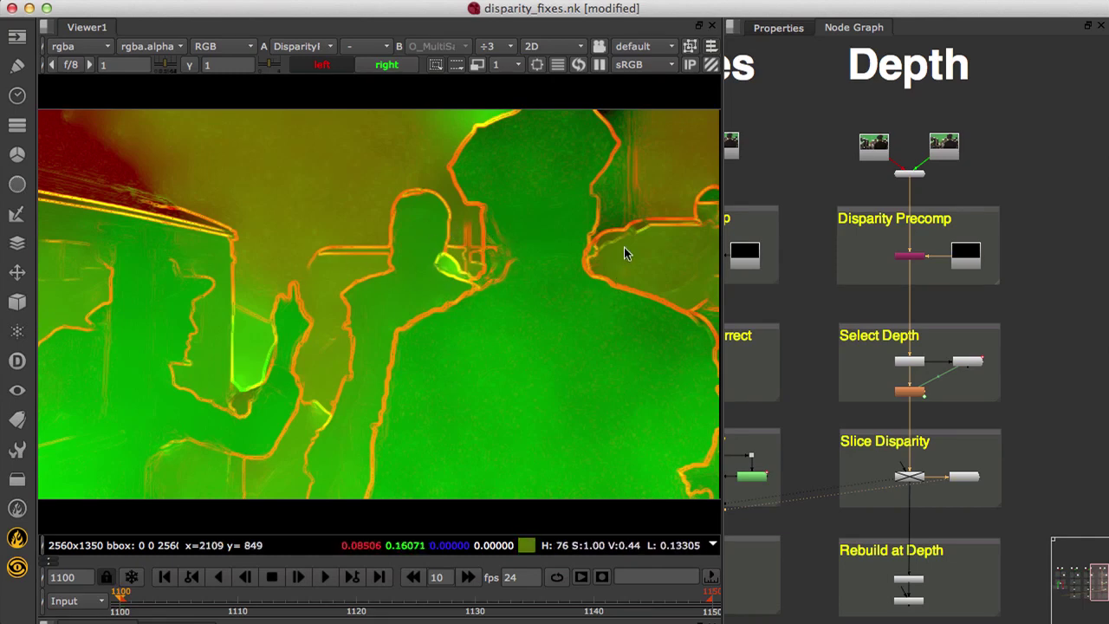
key(2)
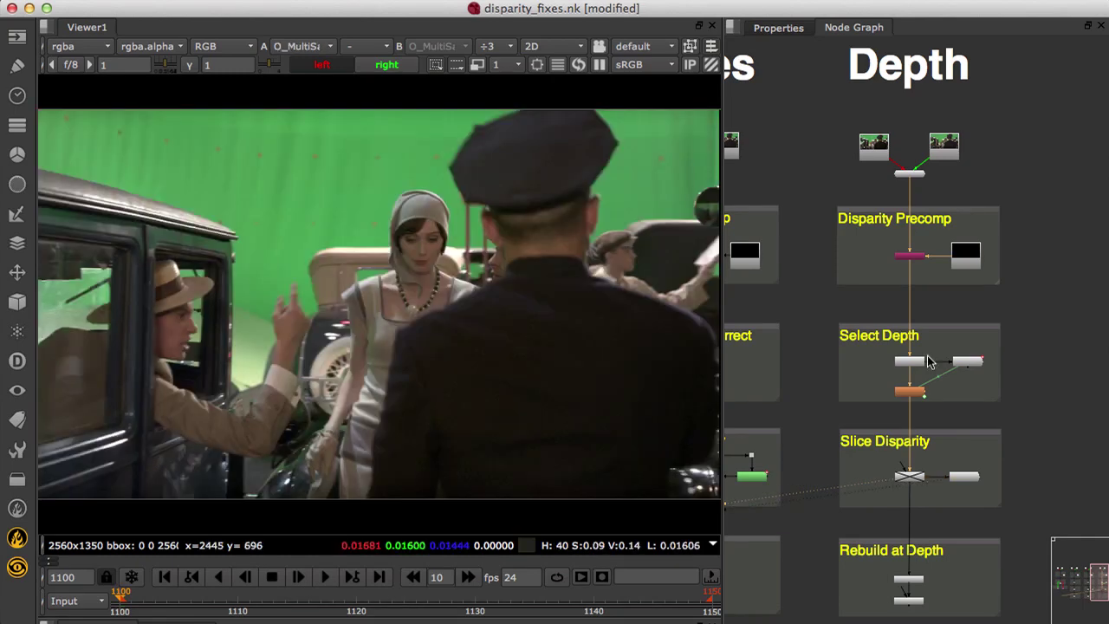
View the Select Depth gizmo and place its subject point on the woman's face
click(972, 367)
key(1)
double_click(972, 368)
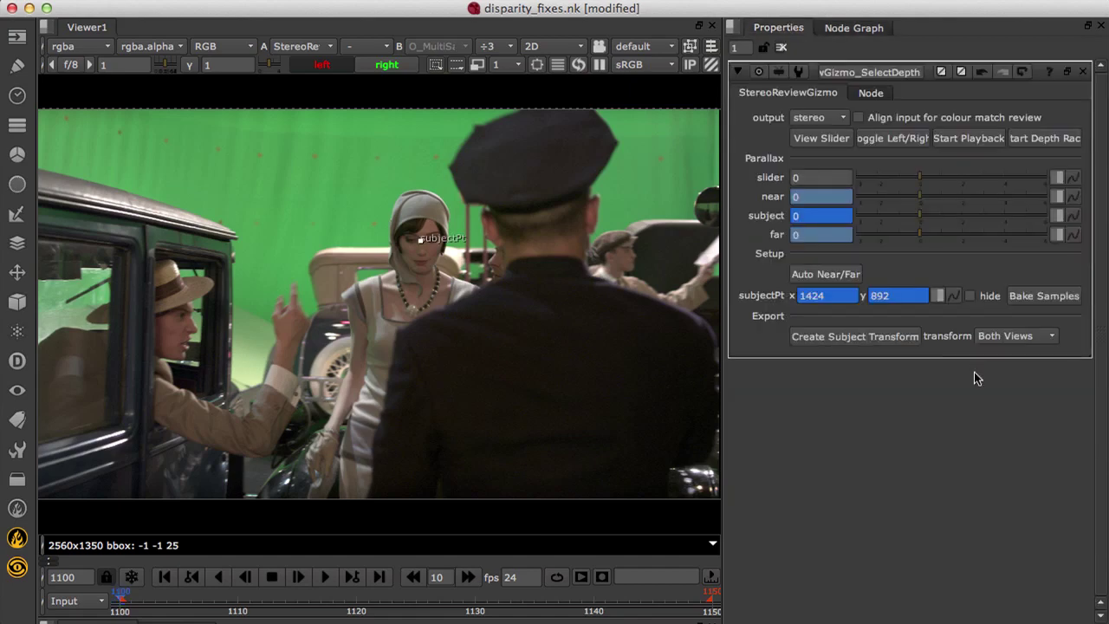
drag(430, 252, 422, 240)
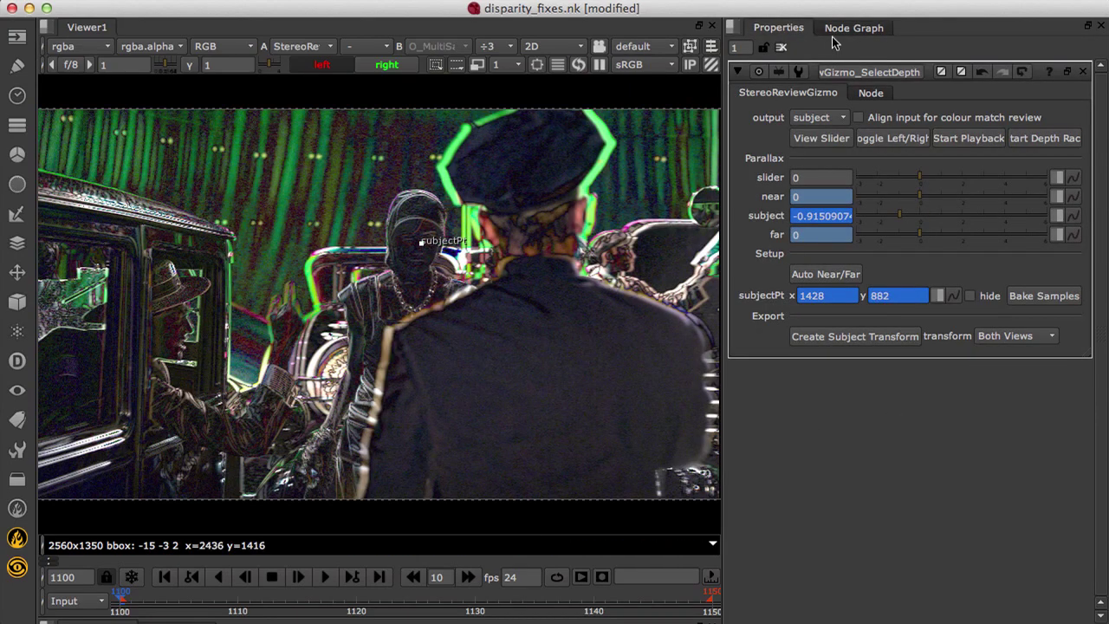
click(834, 30)
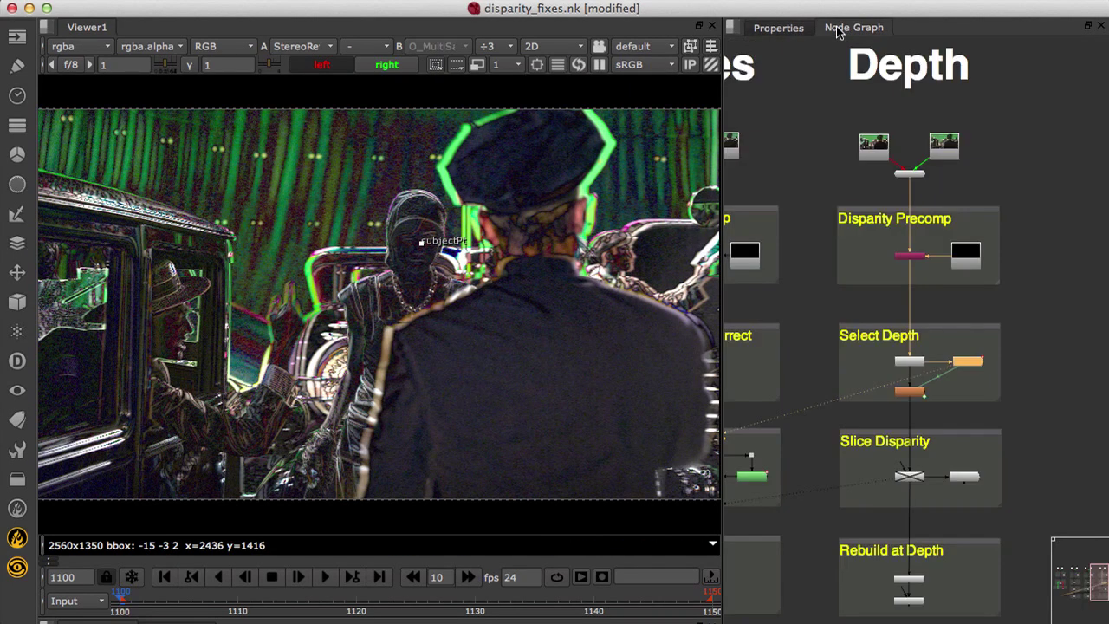
double_click(908, 397)
Set the ZSlice centre expression to StereoReviewGizmo_SelectDepth.subject*width/100
key(1)
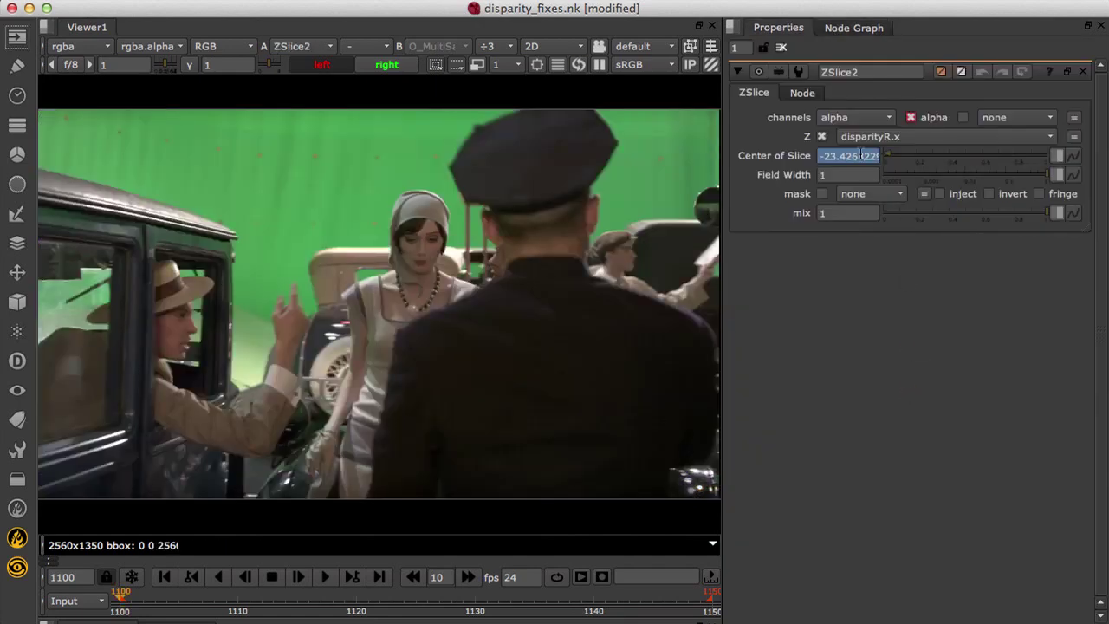
key(equal)
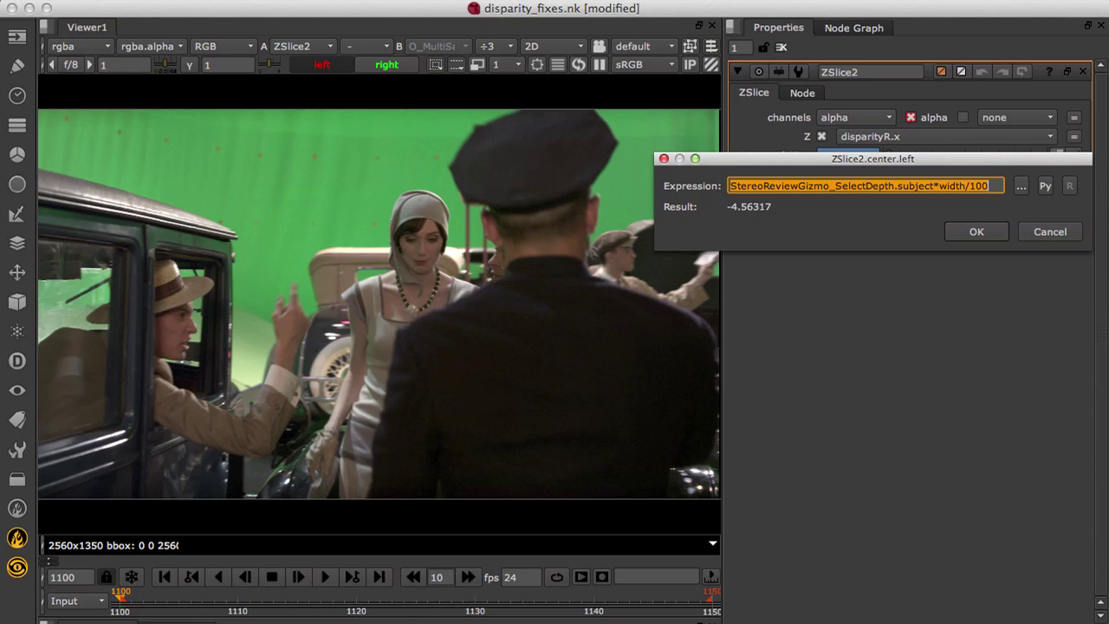
key(Return)
click(858, 28)
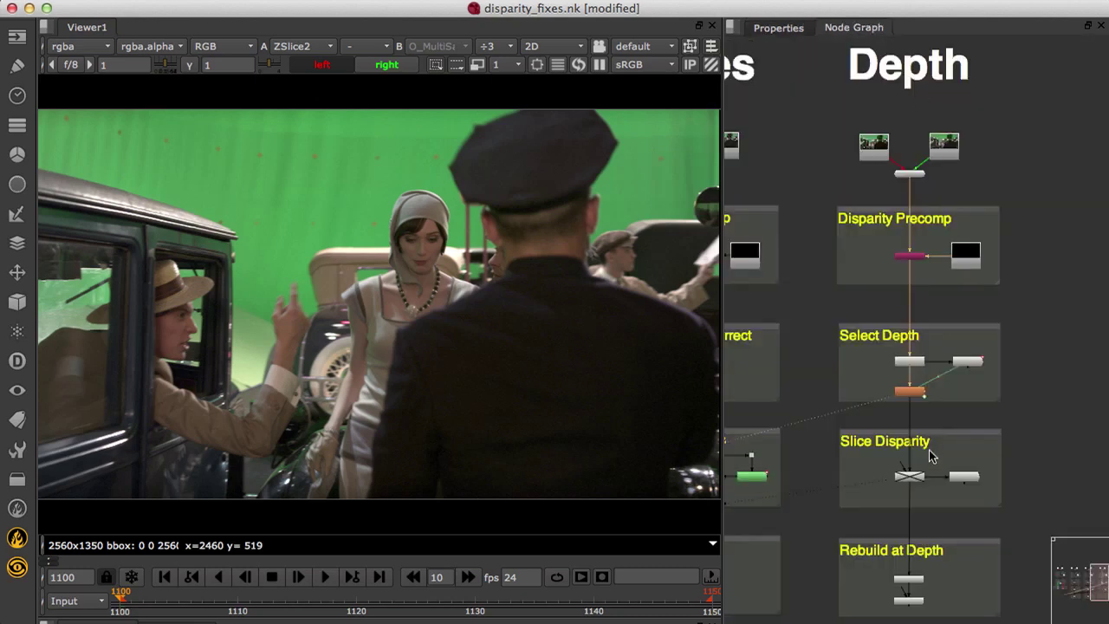
Show the slice as a red matte and adjust the subject point position
double_click(908, 395)
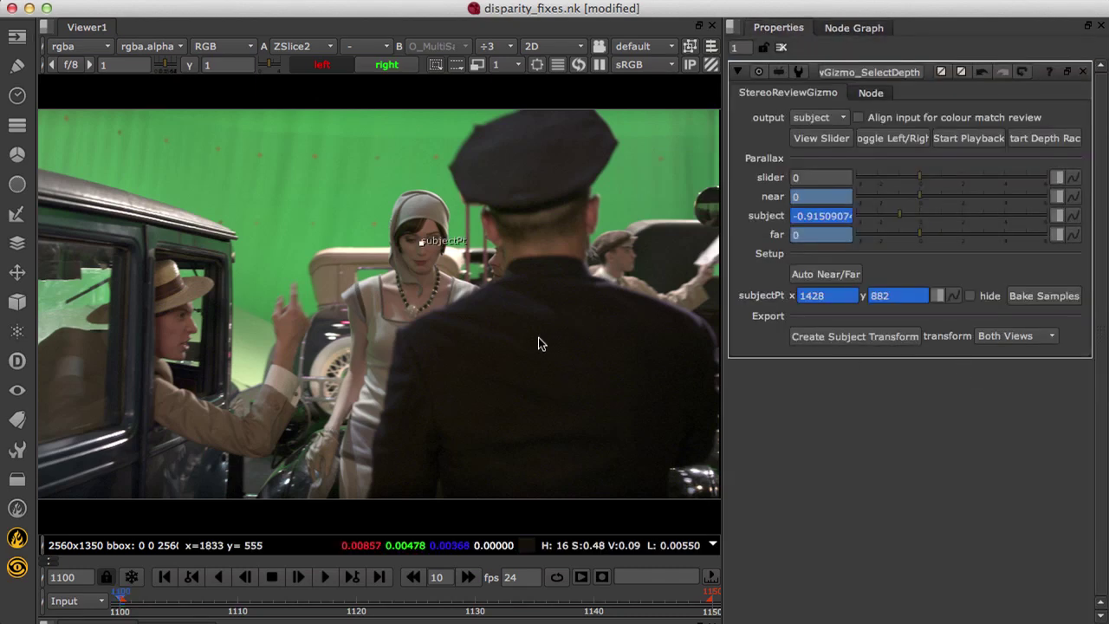
key(m)
drag(423, 246, 620, 253)
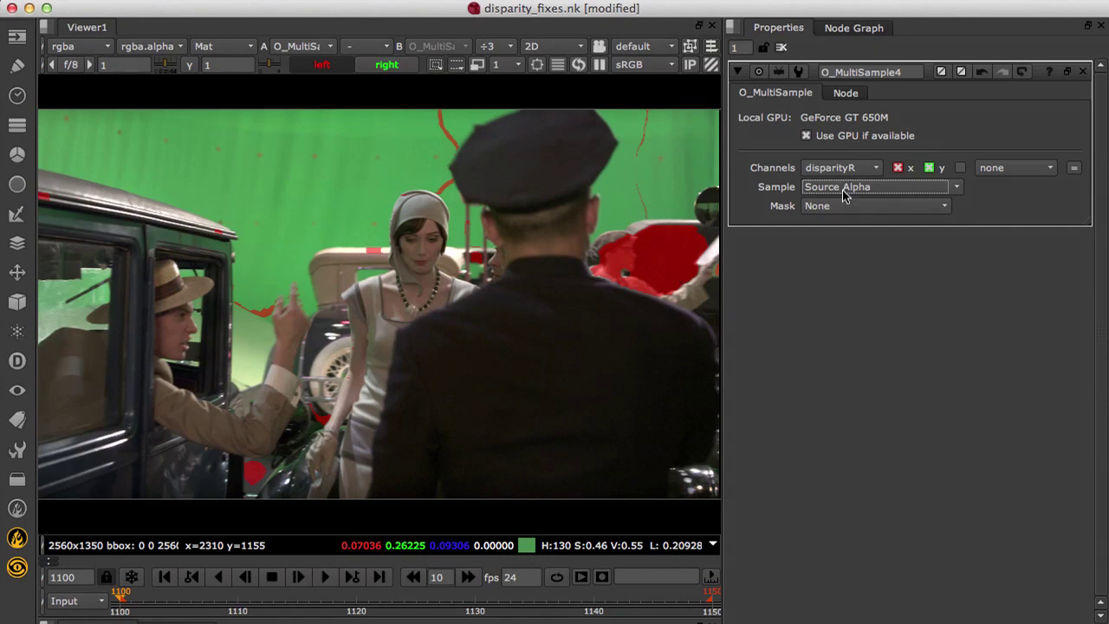
Set O_MultiSample4's sample source to Source Alpha and review the sliced disparity
click(842, 187)
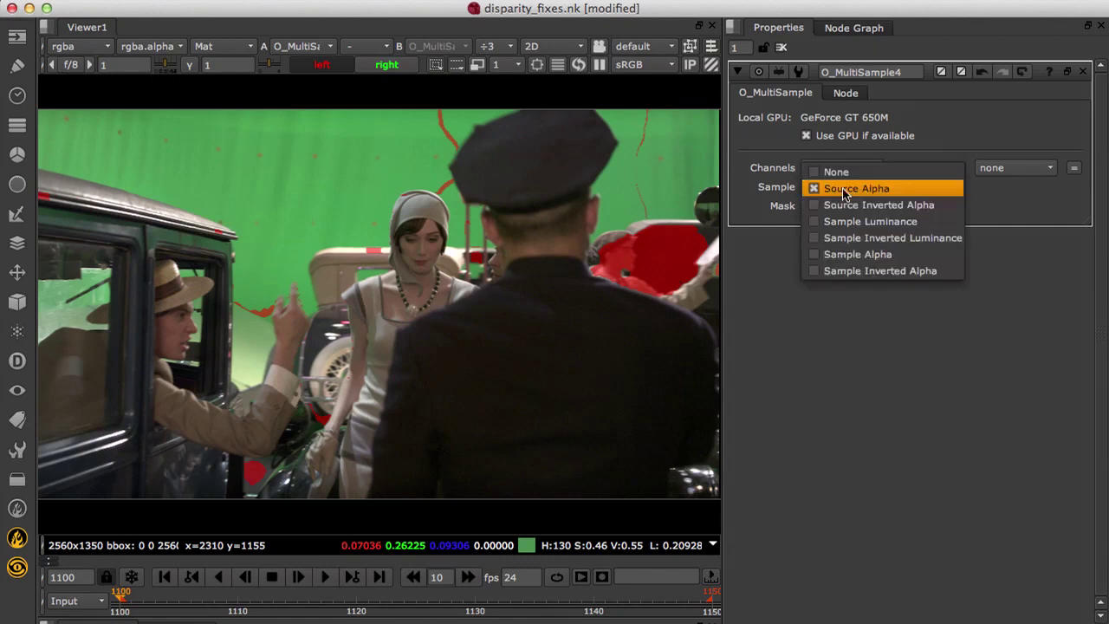
click(842, 190)
click(855, 29)
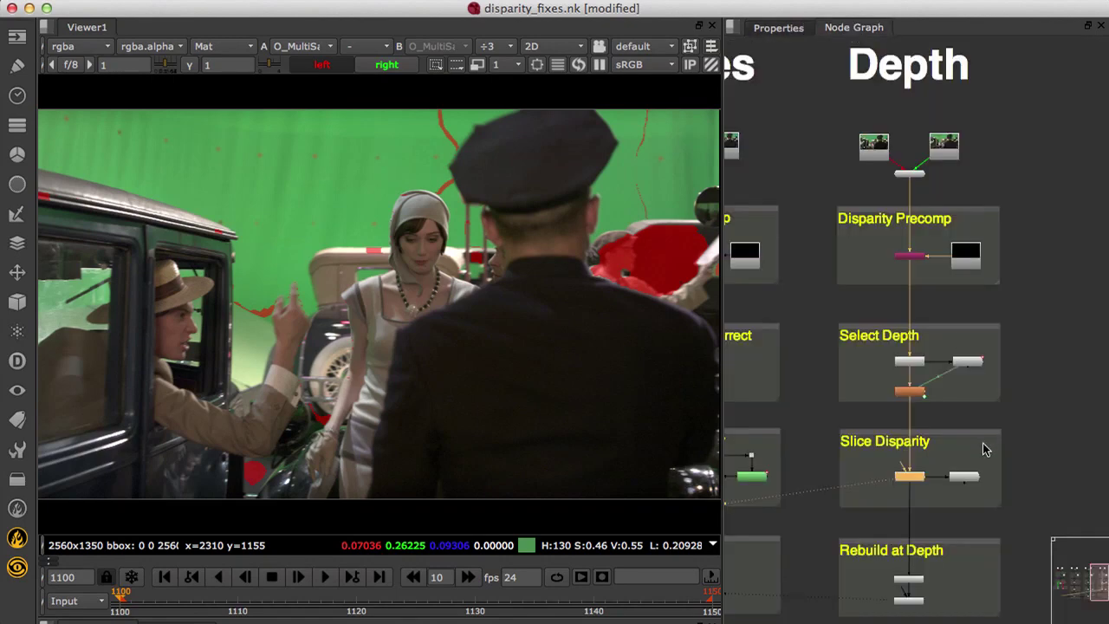
click(965, 476)
key(1)
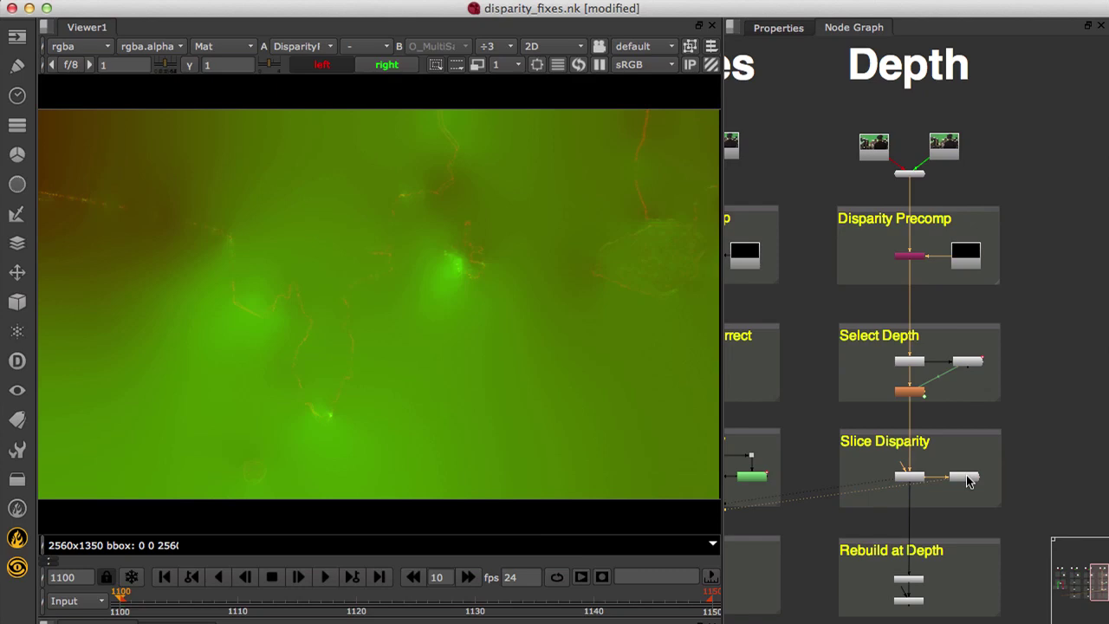
click(910, 477)
View Rebuild at Depth and move the subject point from the red car to the woman
click(920, 609)
key(1)
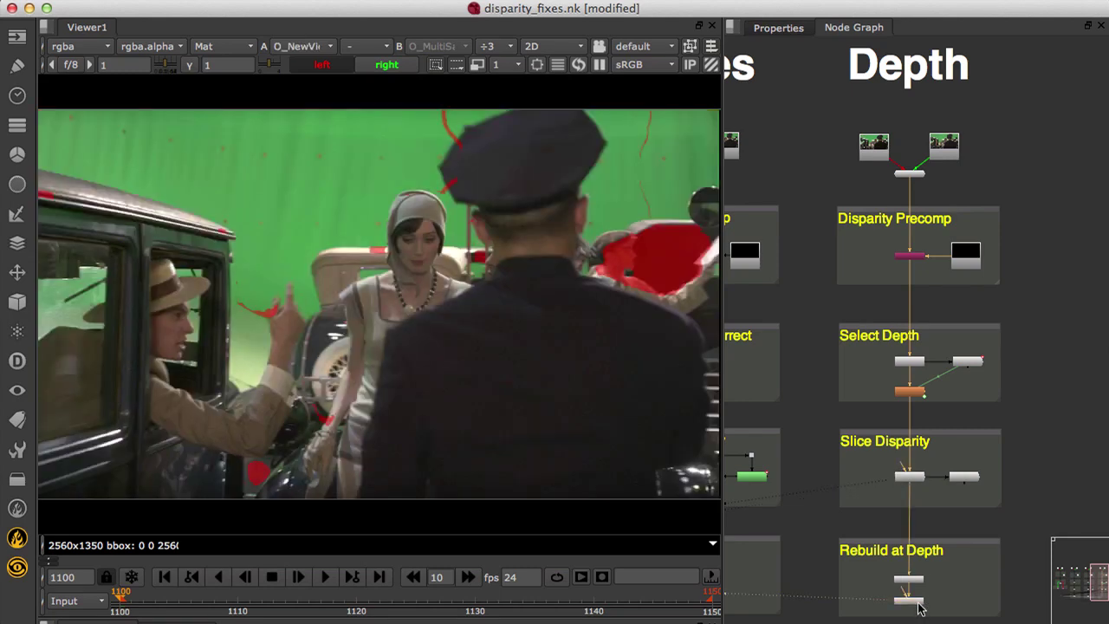
key(m)
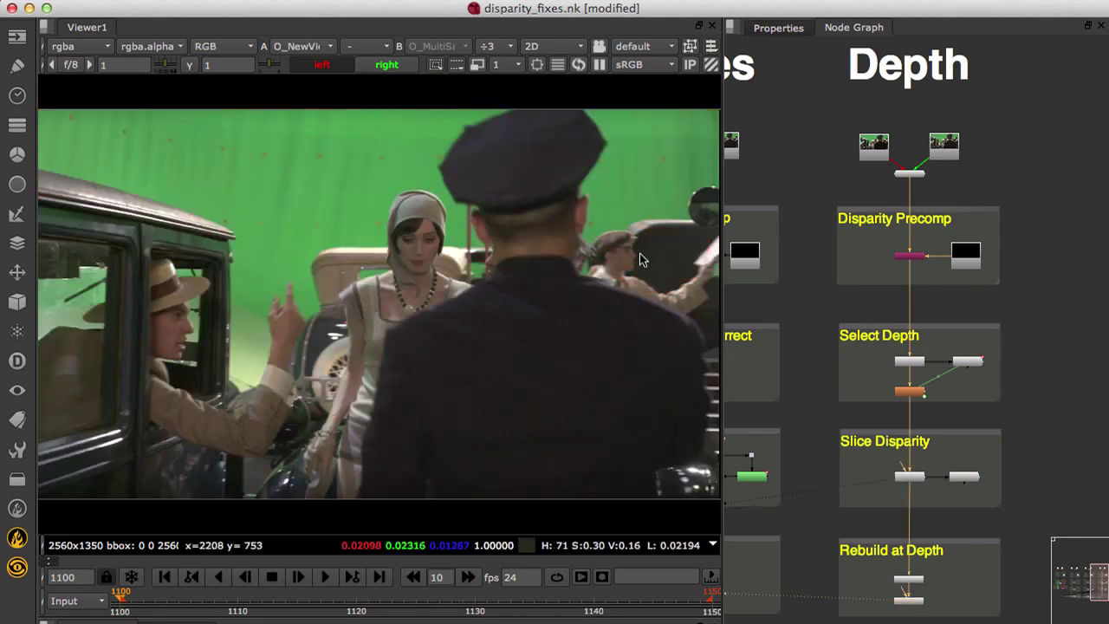
key(m)
double_click(974, 360)
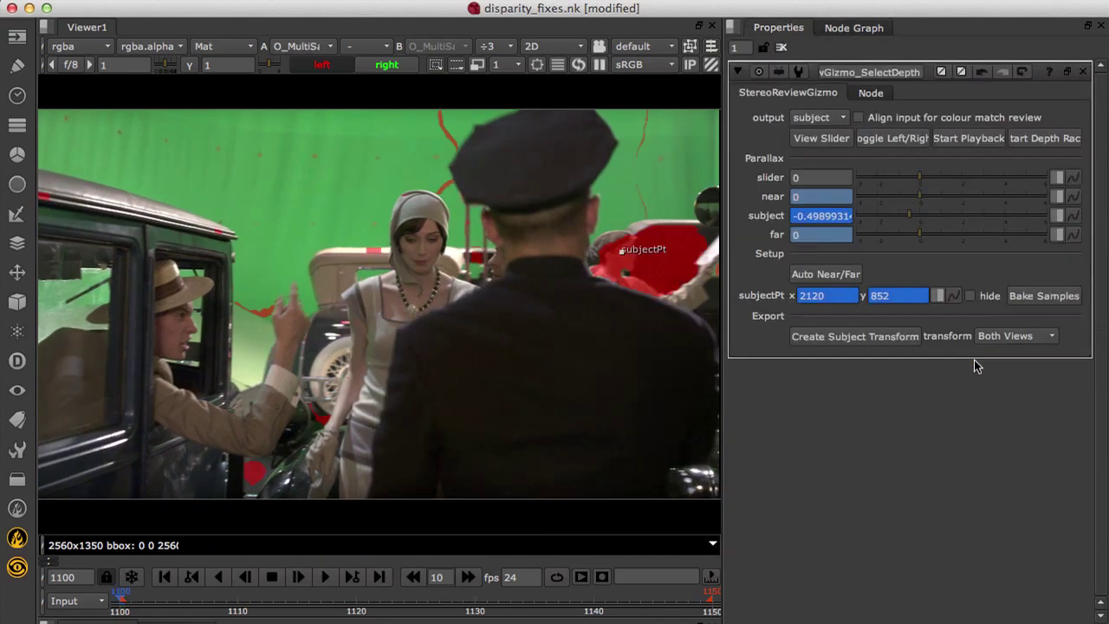
drag(621, 250, 345, 260)
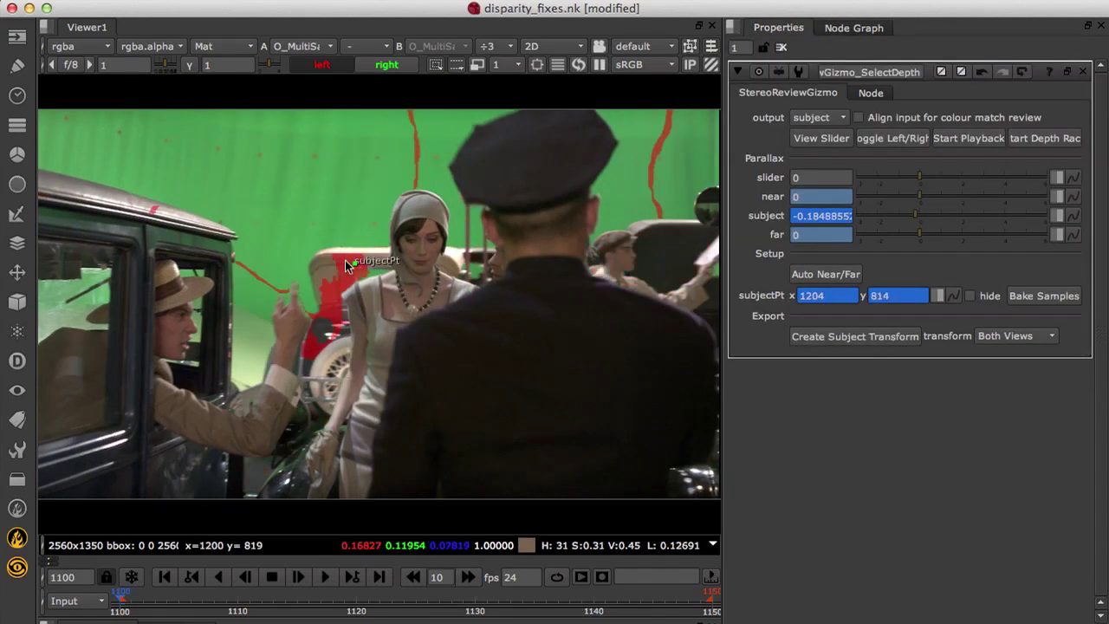
click(854, 27)
click(906, 600)
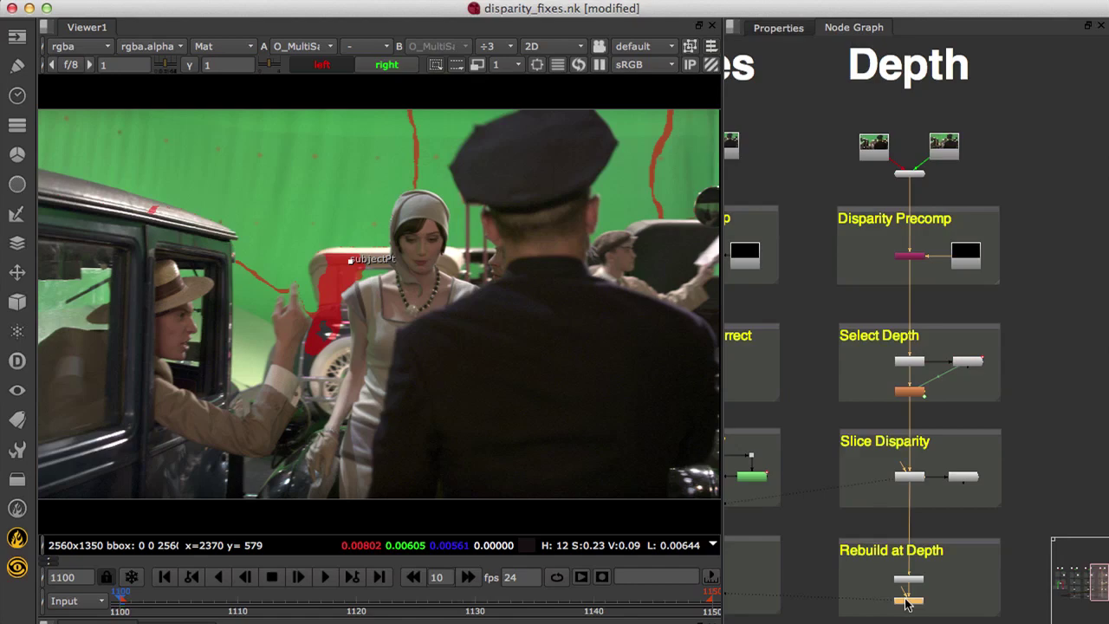
Zoom in on the woman and flip between the rebuilt and original MultiSample views
key(1)
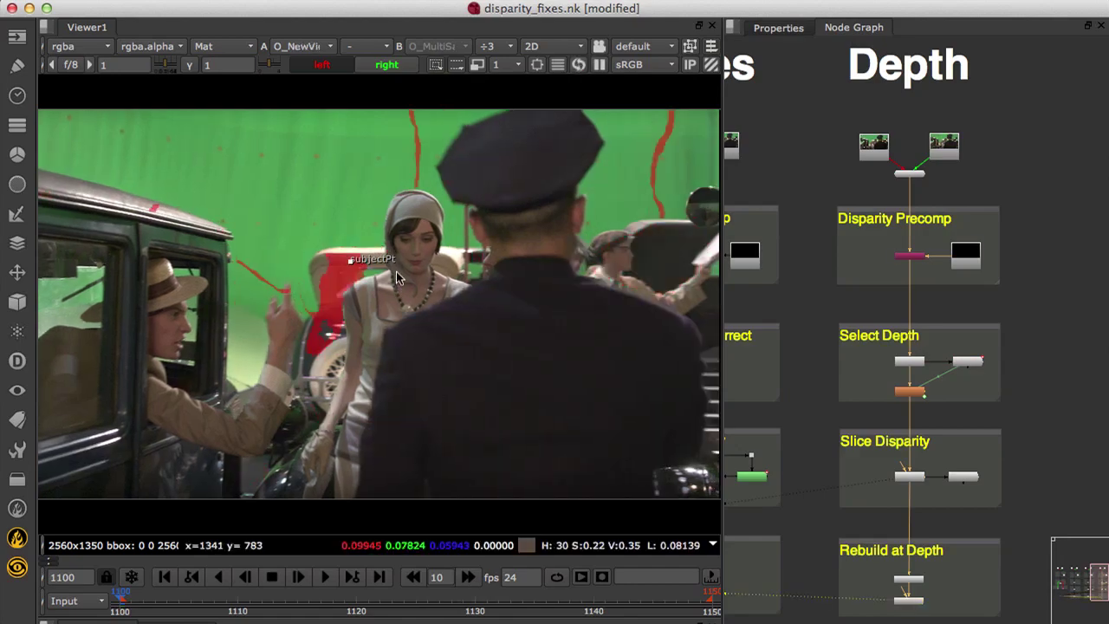
key(m)
scroll(465, 268, up, 4)
key(2)
scroll(465, 261, up, 1)
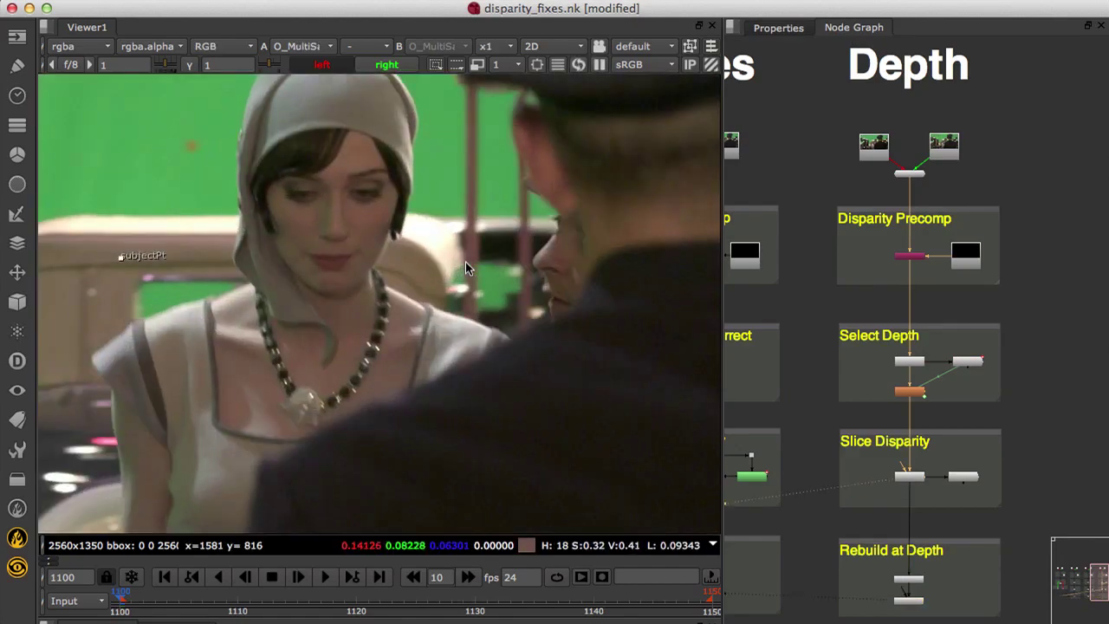
key(1)
key(2)
key(1)
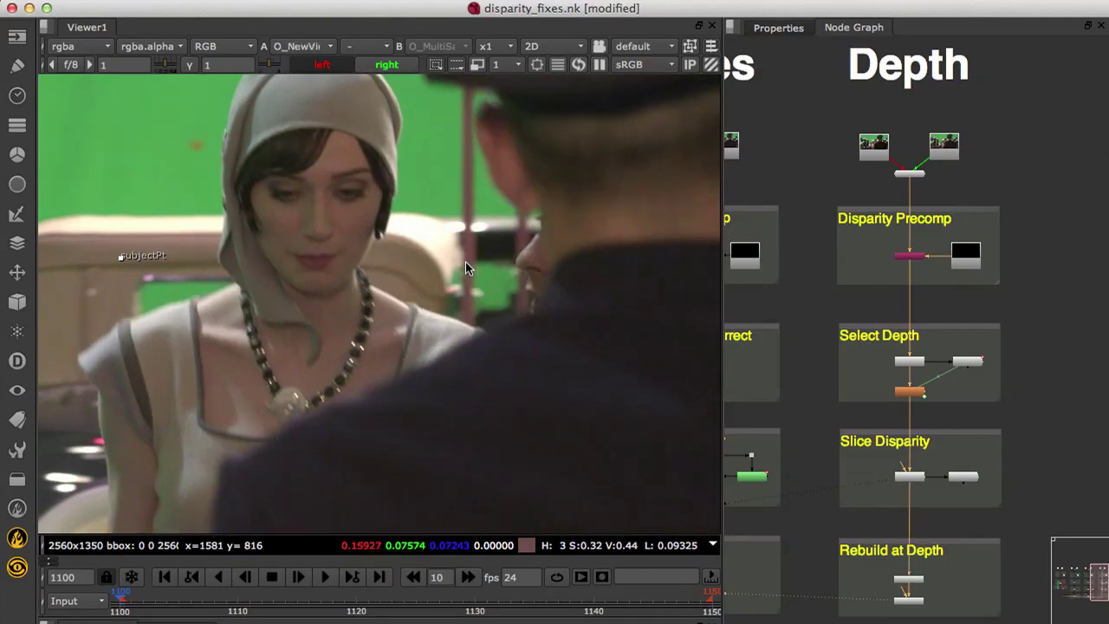
key(2)
key(1)
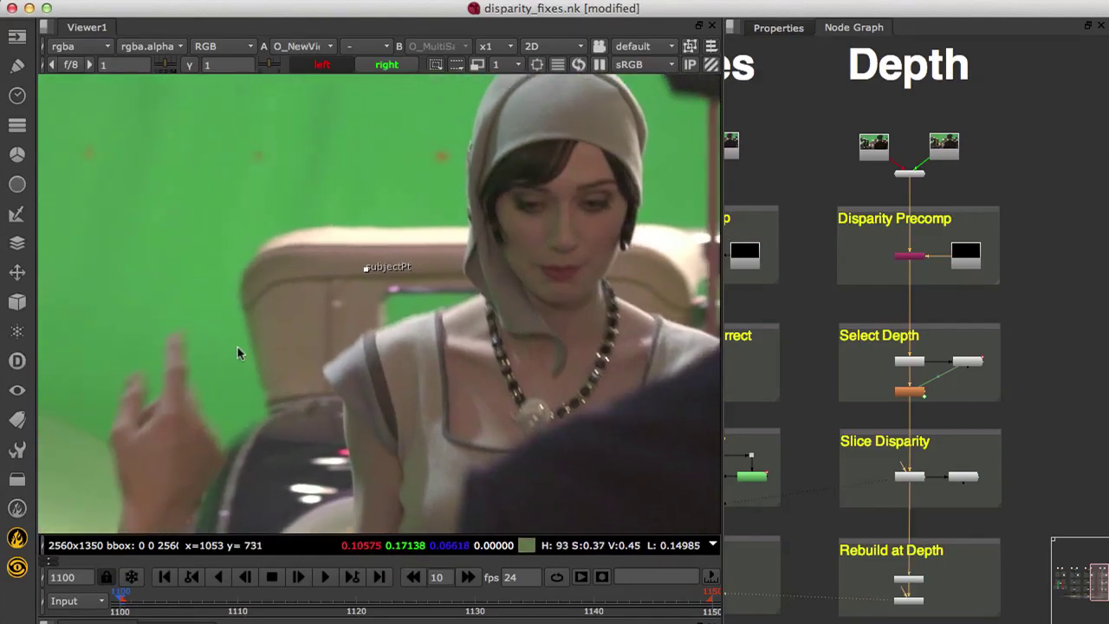
key(2)
key(1)
key(2)
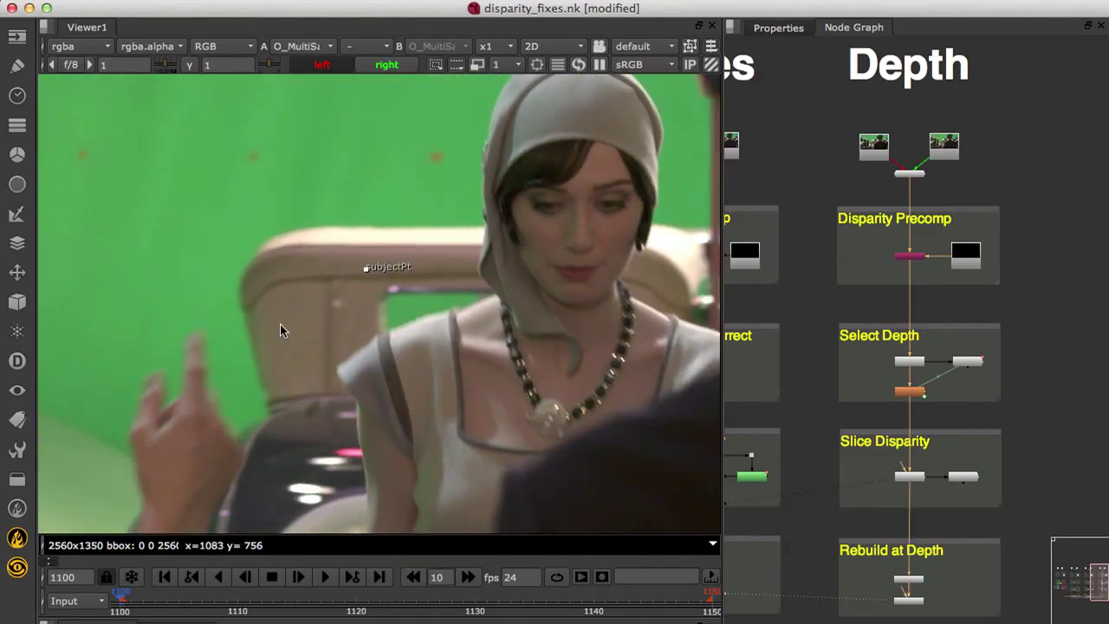
key(1)
key(2)
key(1)
key(2)
key(1)
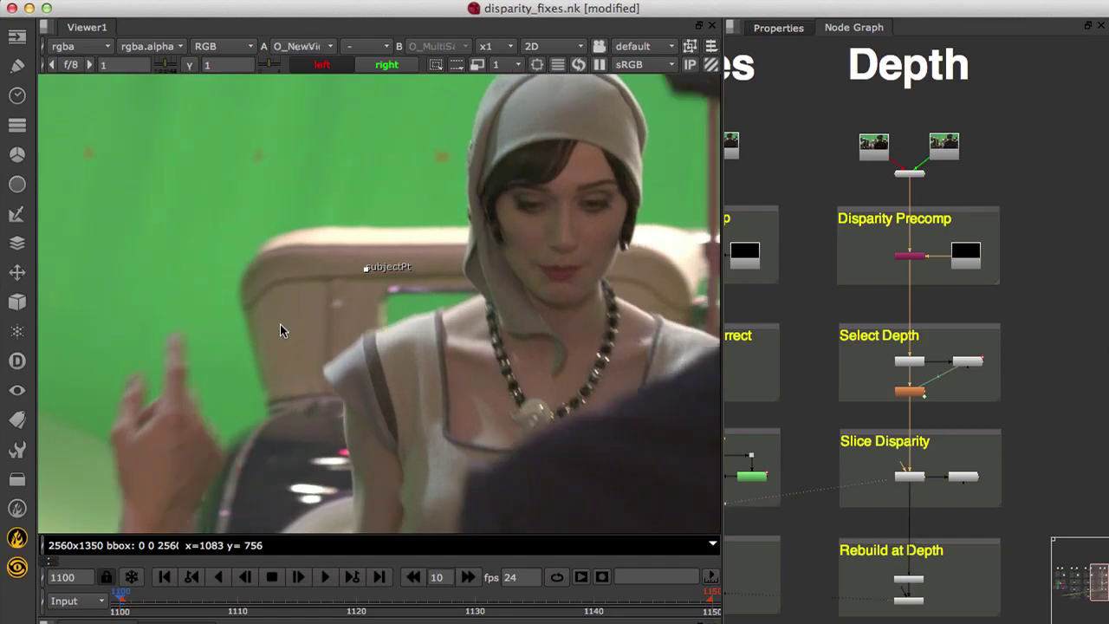
key(2)
key(1)
key(space)
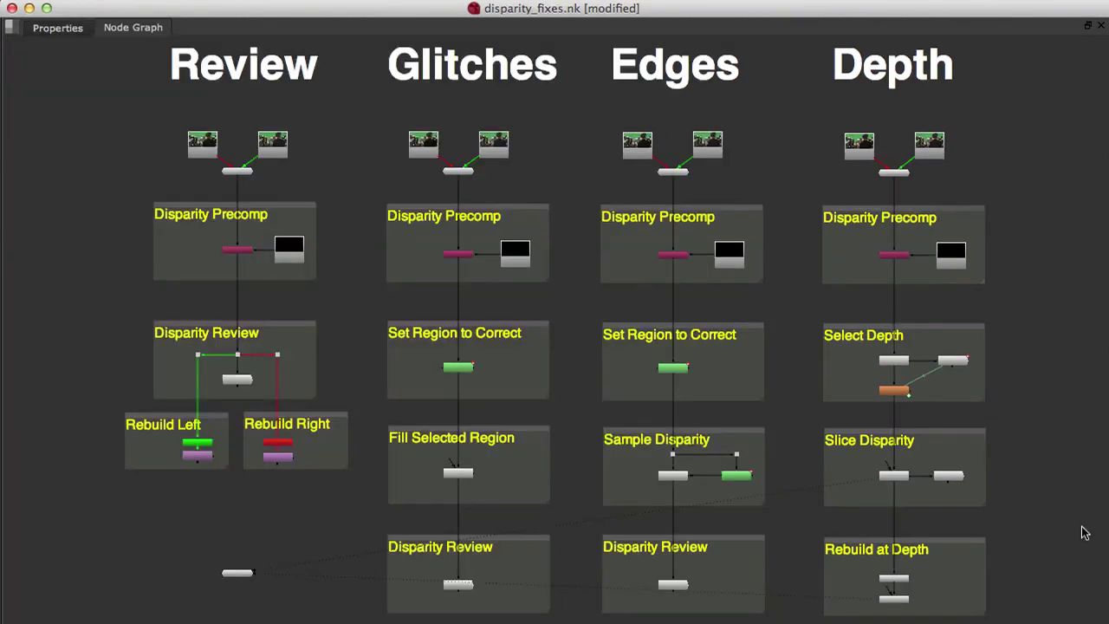